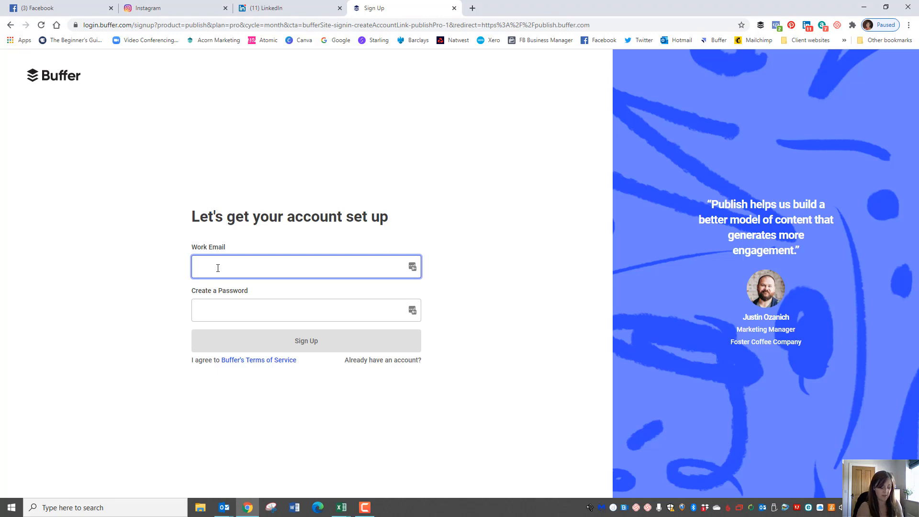
Sign up for Buffer with the work e-mail and password, saving the login to the password manager
key("ctrl+v")
left_click(154, 253)
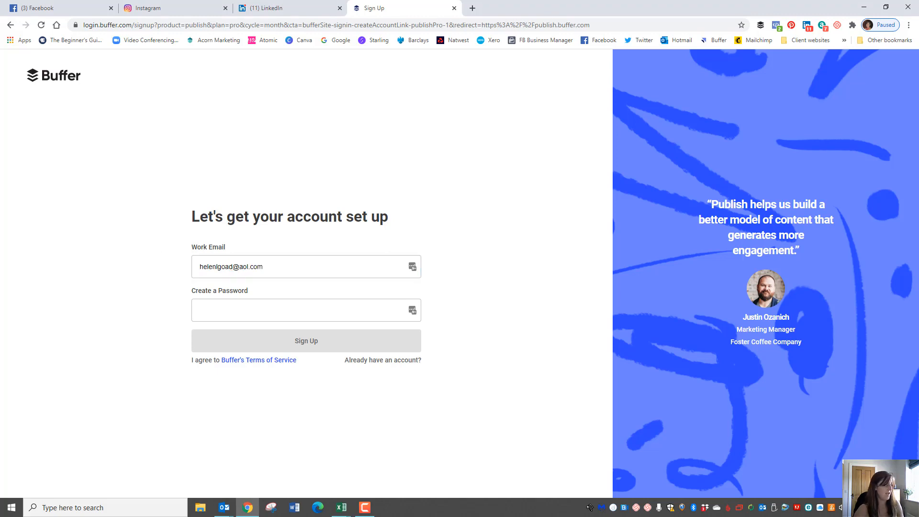
key("alt+Tab")
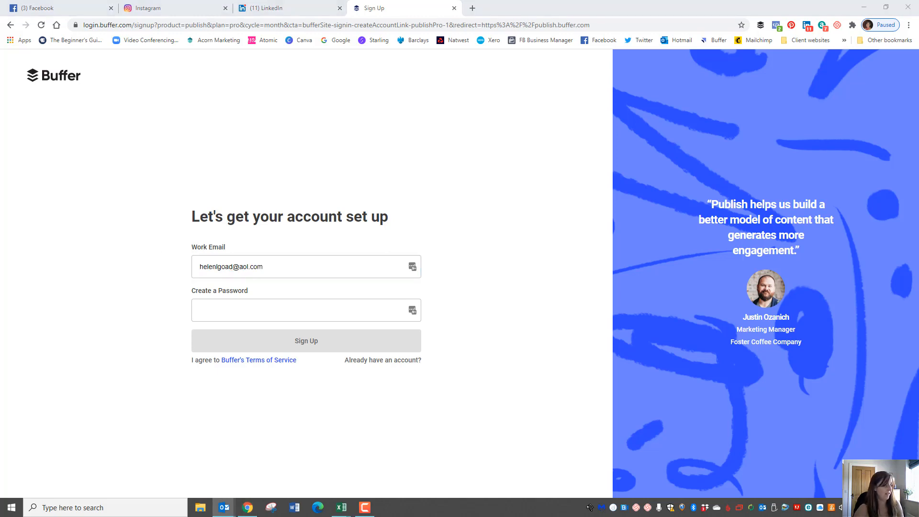
left_click(203, 311)
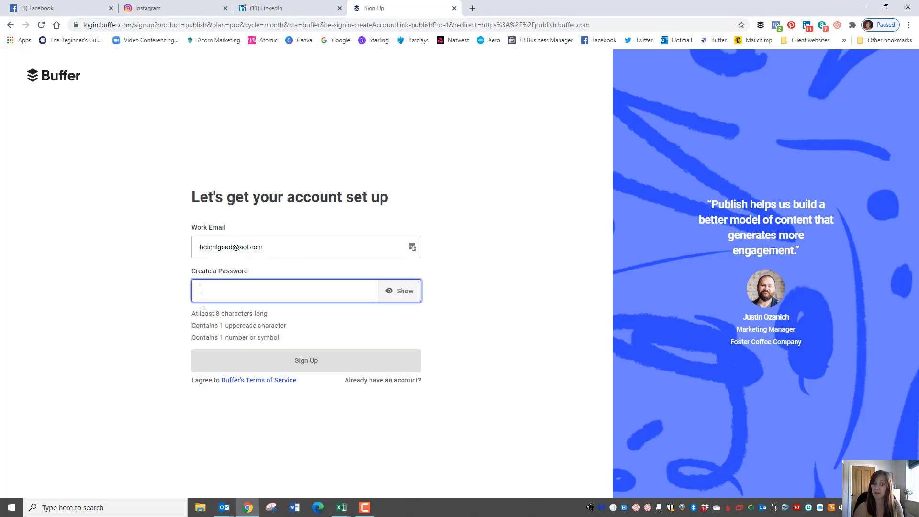
key("ctrl+v")
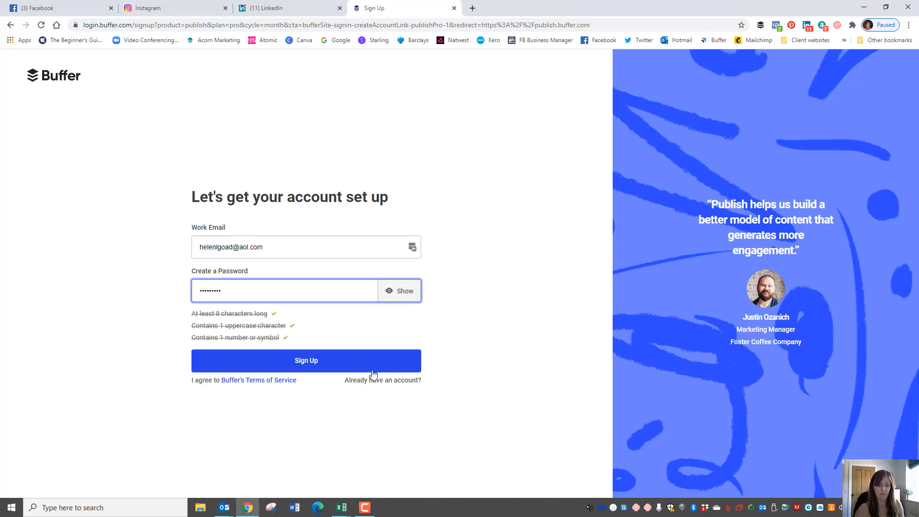
left_click(305, 364)
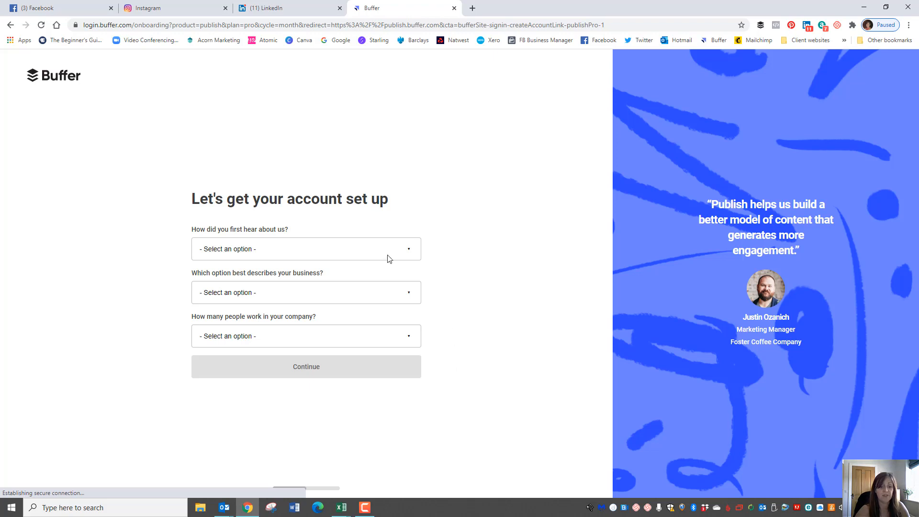
left_click(880, 123)
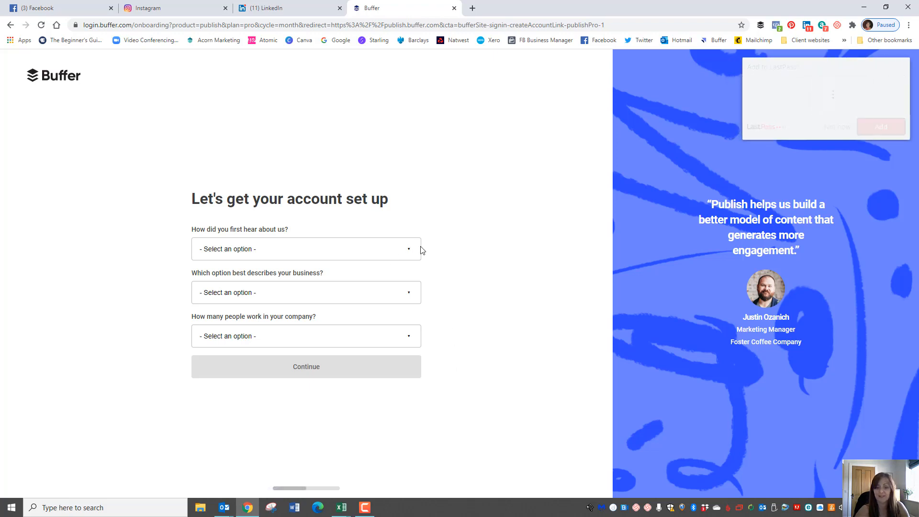
Answer onboarding: heard via friend, family or work colleague; business type not given; fewer than 5 employees
left_click(409, 253)
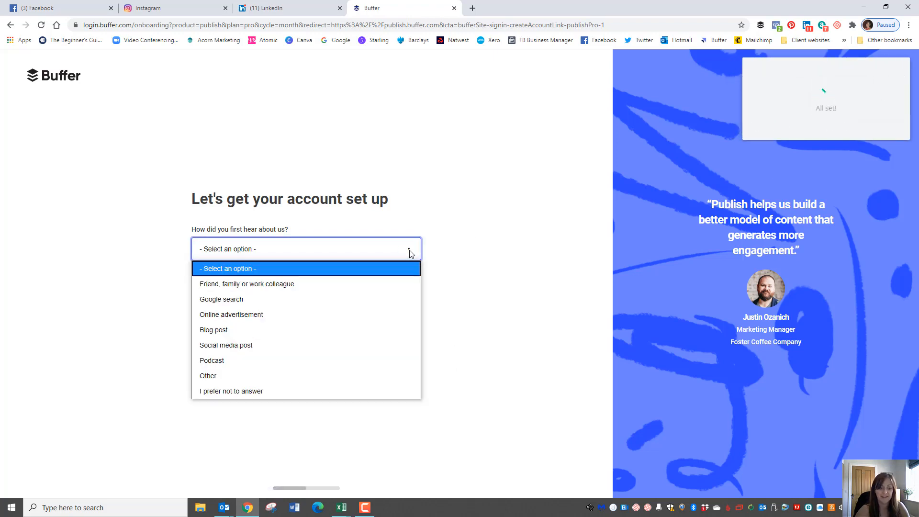
left_click(267, 285)
left_click(413, 296)
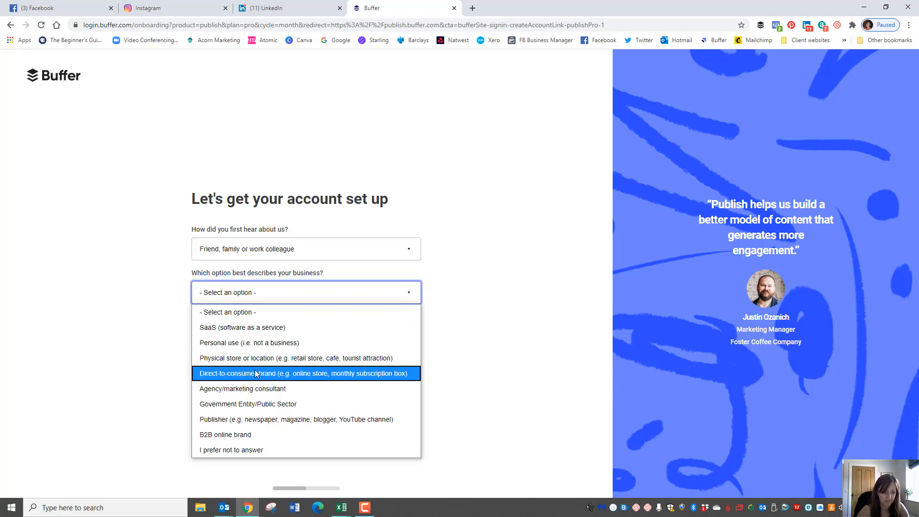
left_click(257, 451)
left_click(410, 336)
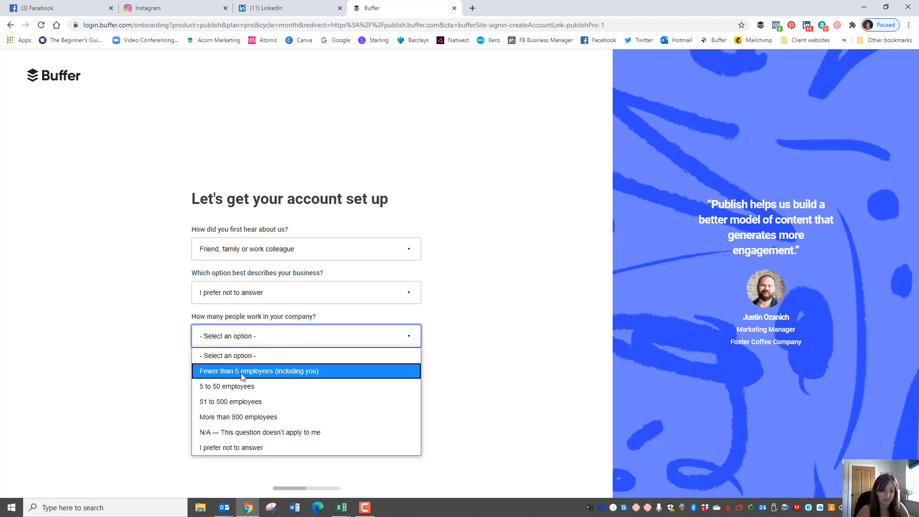
left_click(243, 372)
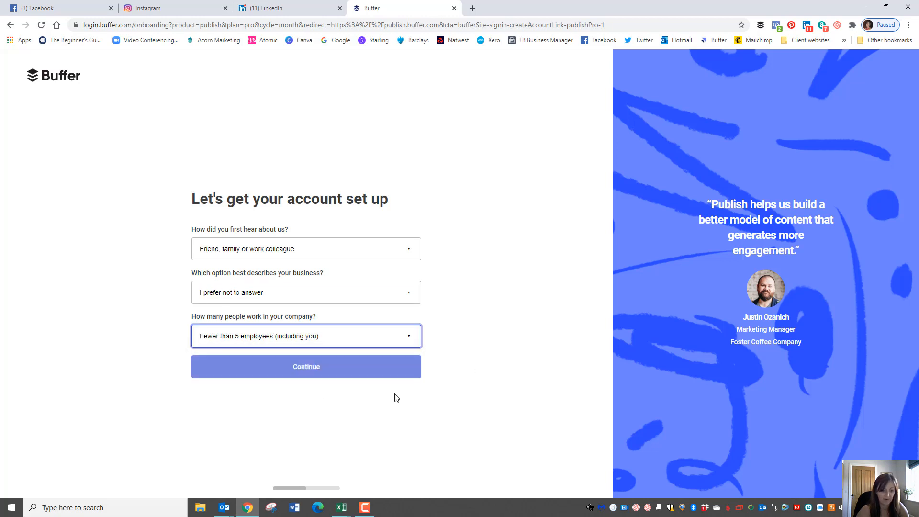
left_click(307, 372)
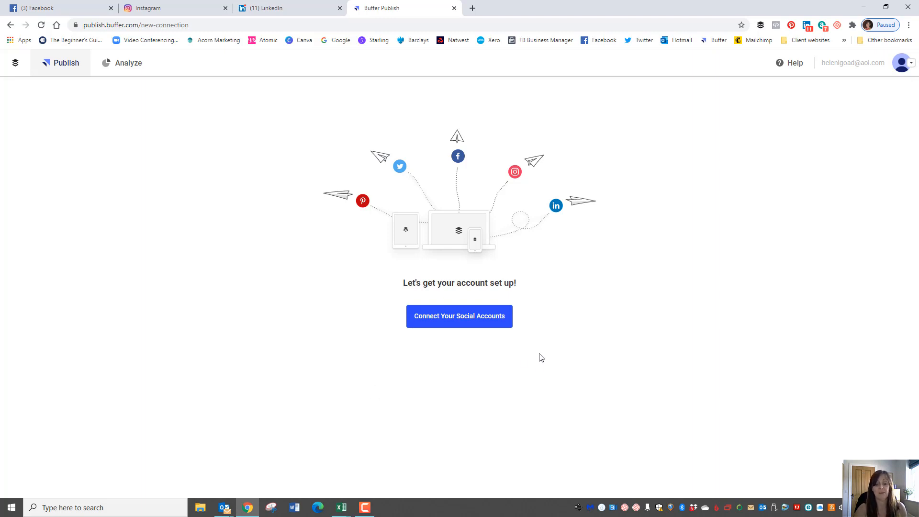
Choose Connect Your Social Accounts from the account setup page
left_click(449, 320)
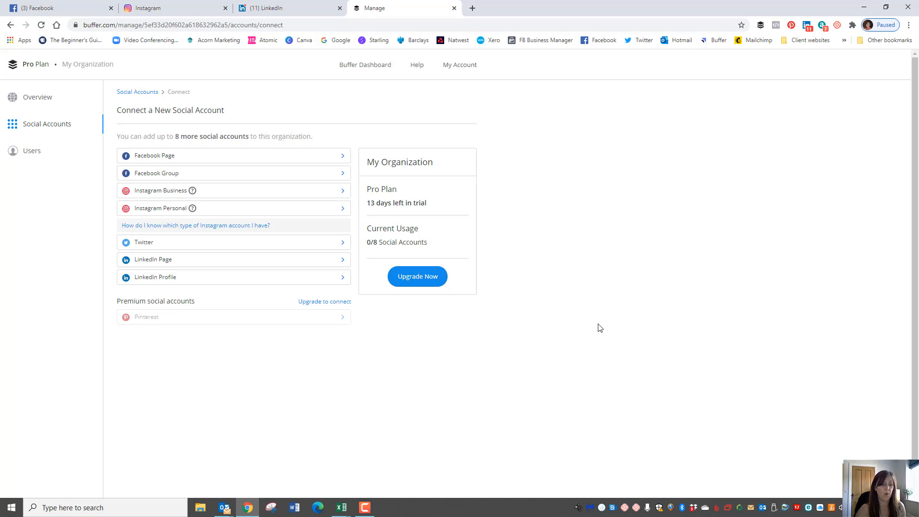
Link Buffer to Facebook with the Hypnotherapy Works page selected and all permissions accepted
left_click(342, 158)
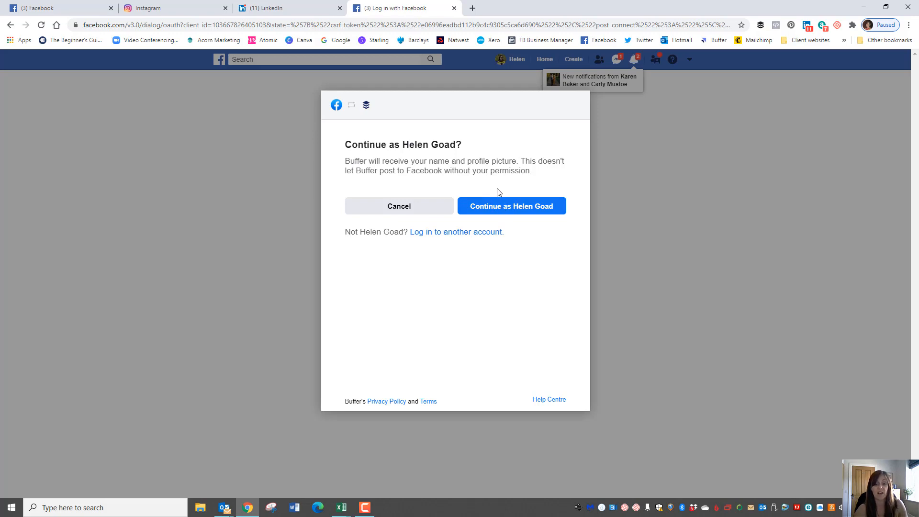
left_click(506, 211)
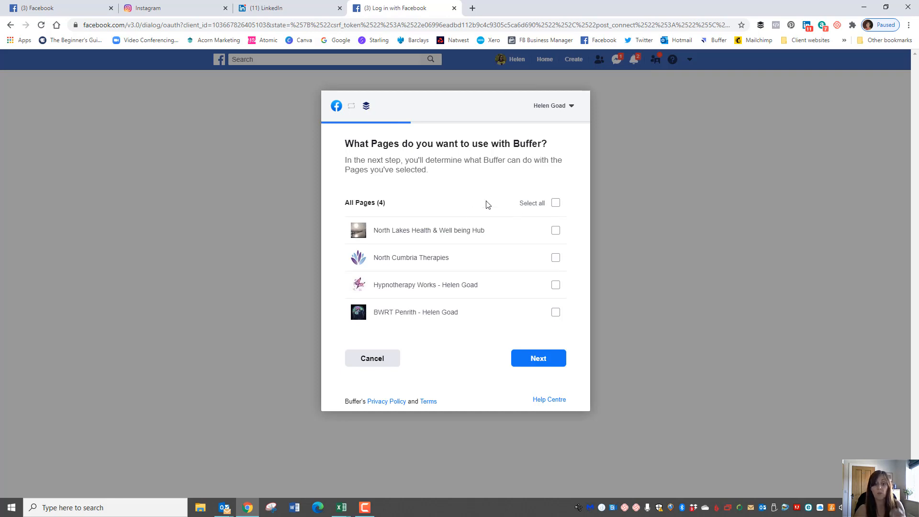
left_click(555, 287)
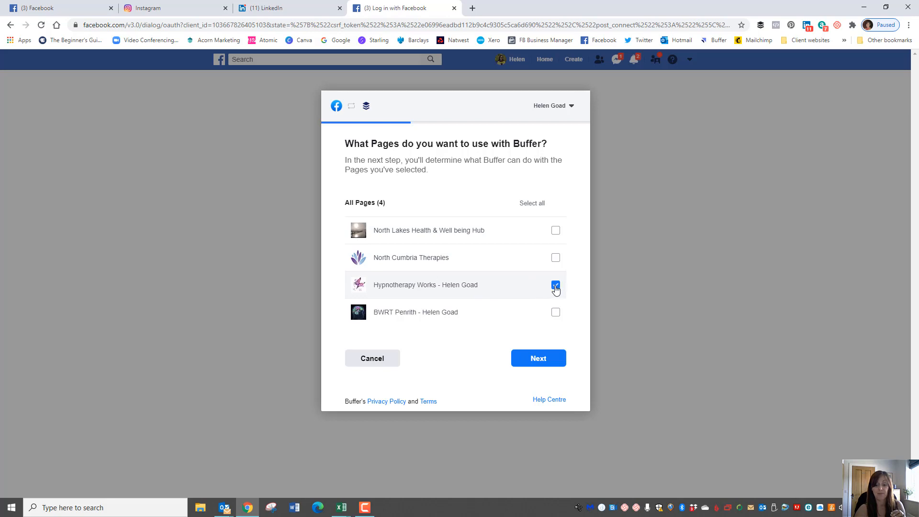
left_click(539, 361)
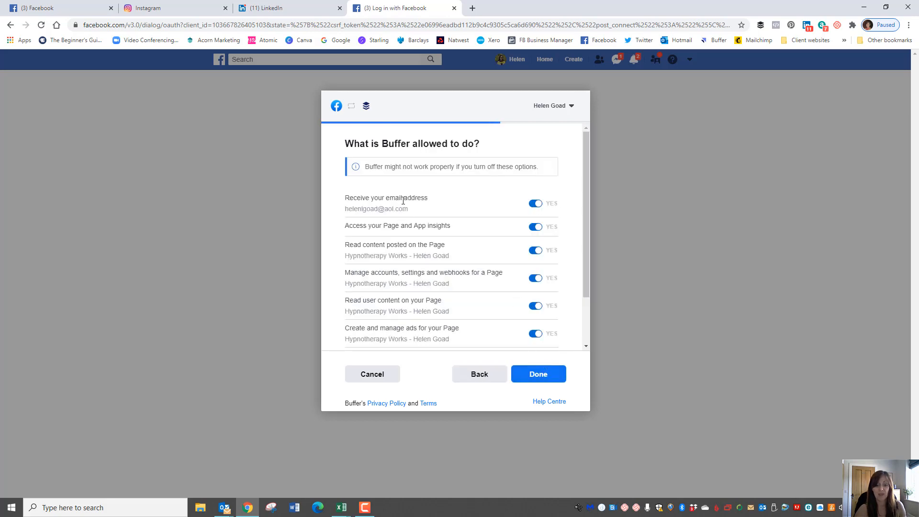
left_click_drag(587, 188, 585, 246)
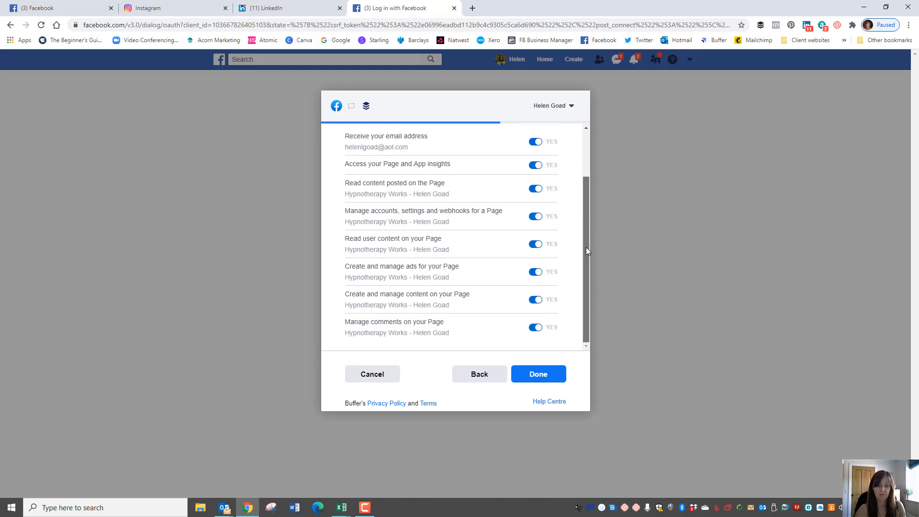
left_click(538, 374)
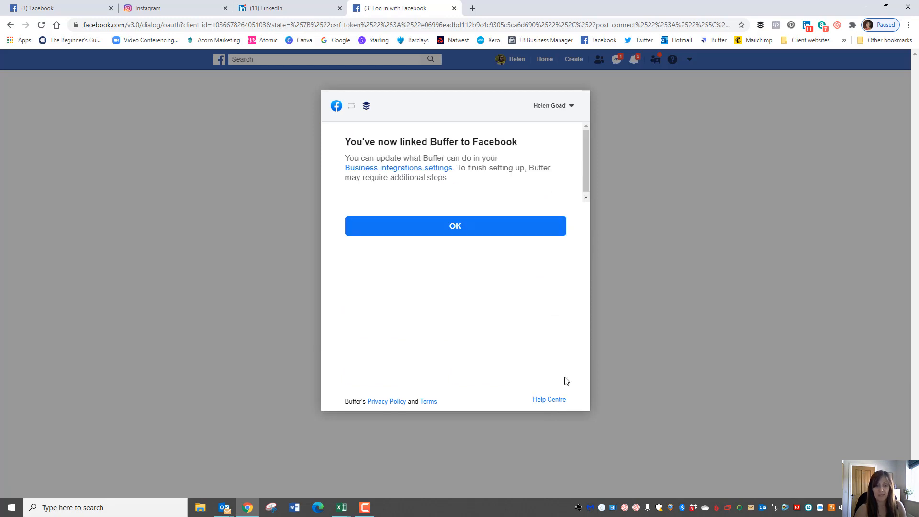
left_click(464, 226)
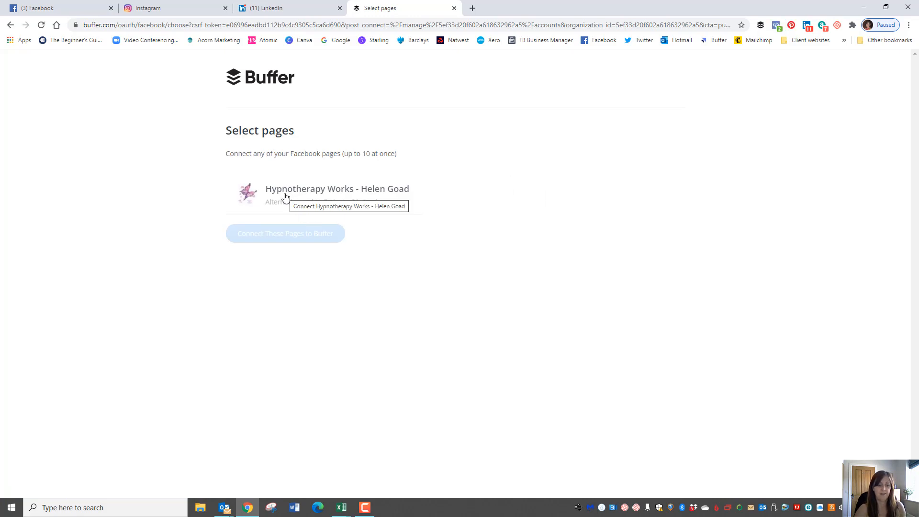
Connect the Hypnotherapy Works page to Buffer, then dismiss the confirmation notice and trial welcome message
left_click(268, 193)
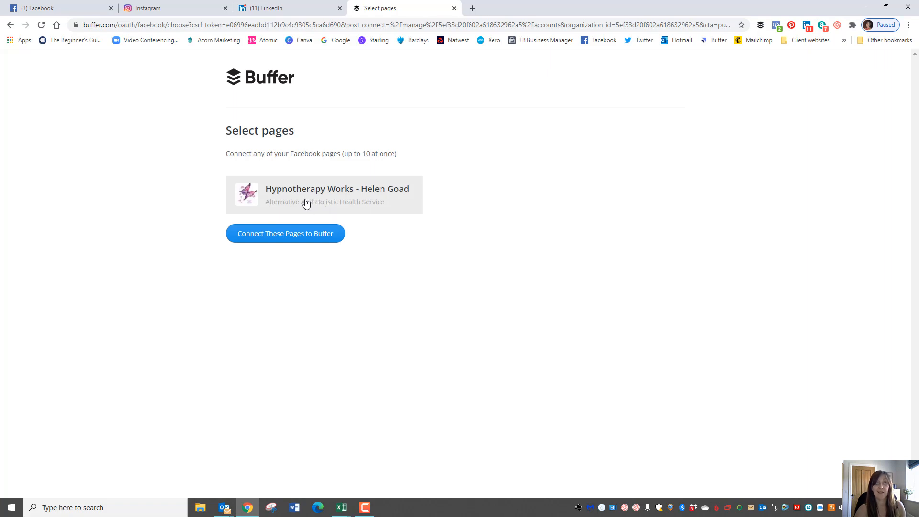
left_click(281, 238)
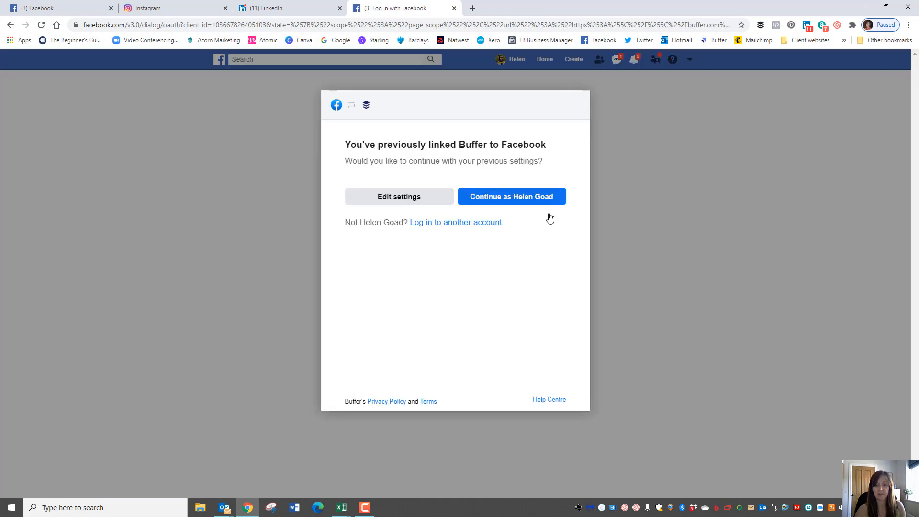
left_click(549, 214)
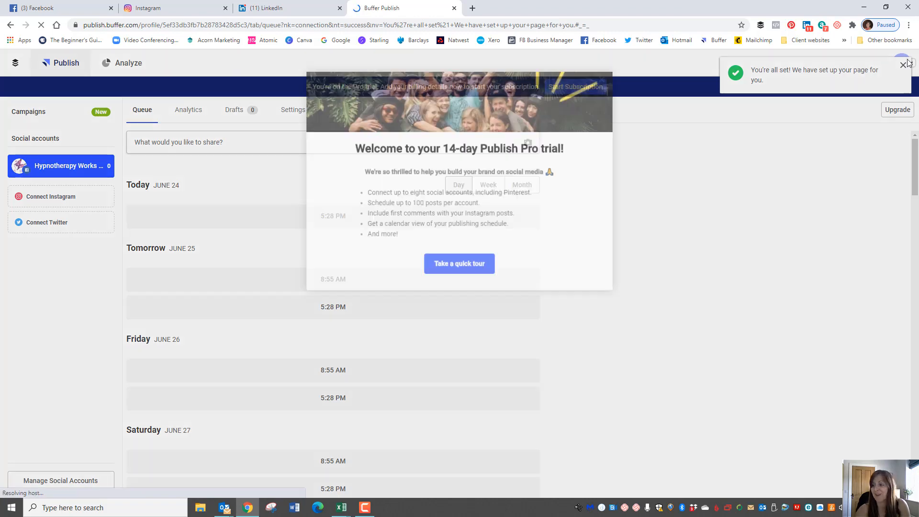
left_click(903, 67)
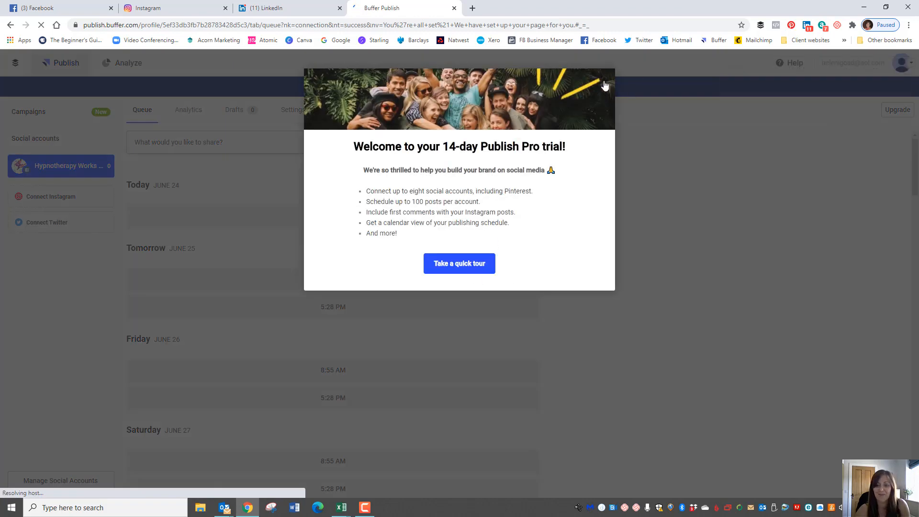
left_click(830, 185)
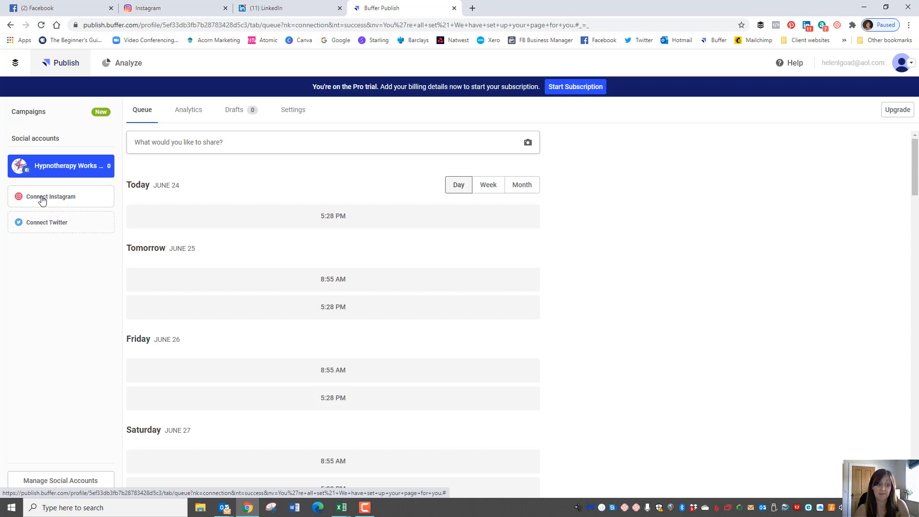
Connect Instagram by continuing as the signed-in account and authorising Buffer's access
left_click(42, 200)
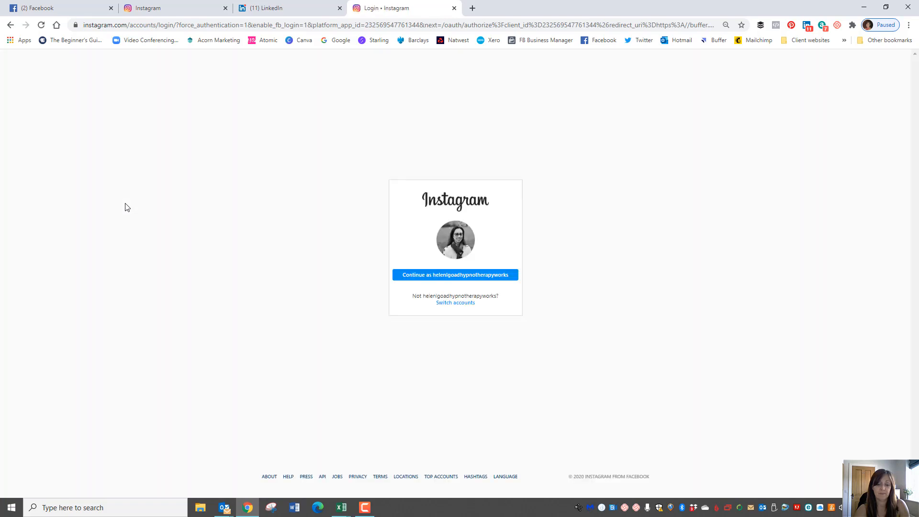
left_click(468, 277)
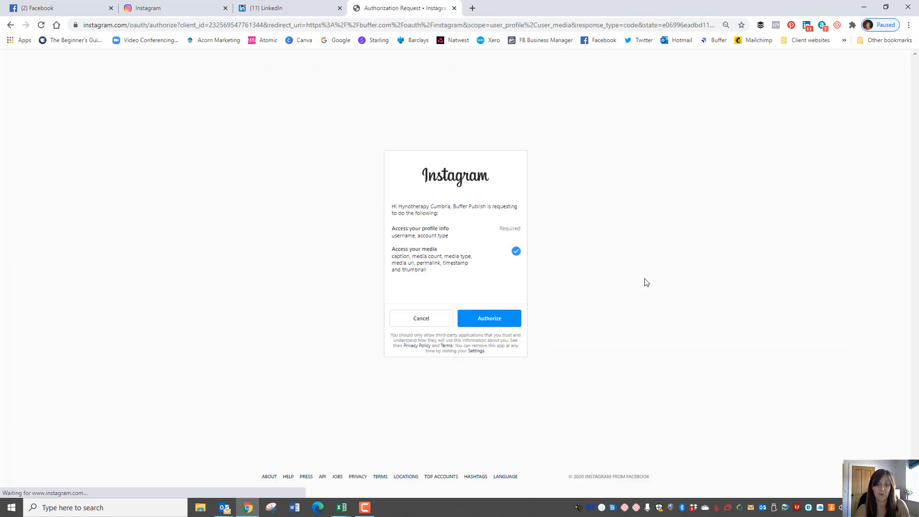
left_click(488, 323)
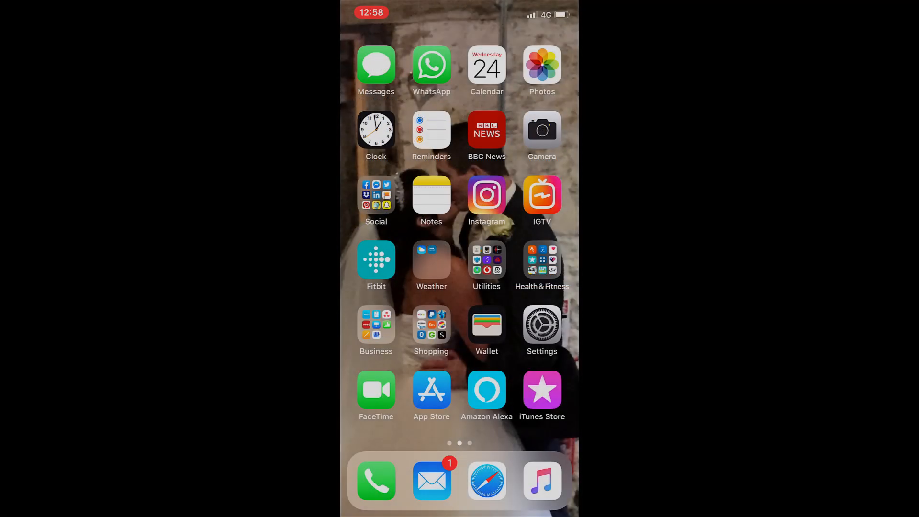
Launch the Buffer app from the phone's Social folder and choose to connect an Instagram profile
left_click(376, 195)
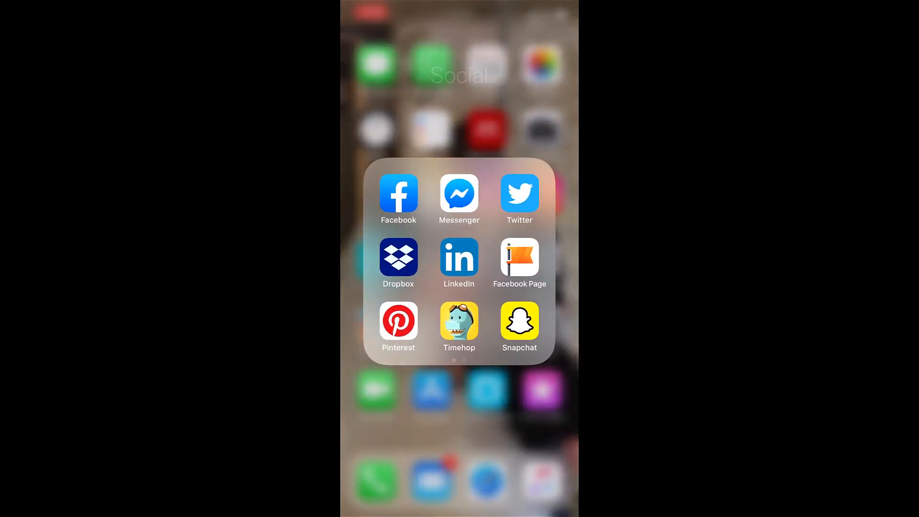
left_click_drag(520, 268, 398, 268)
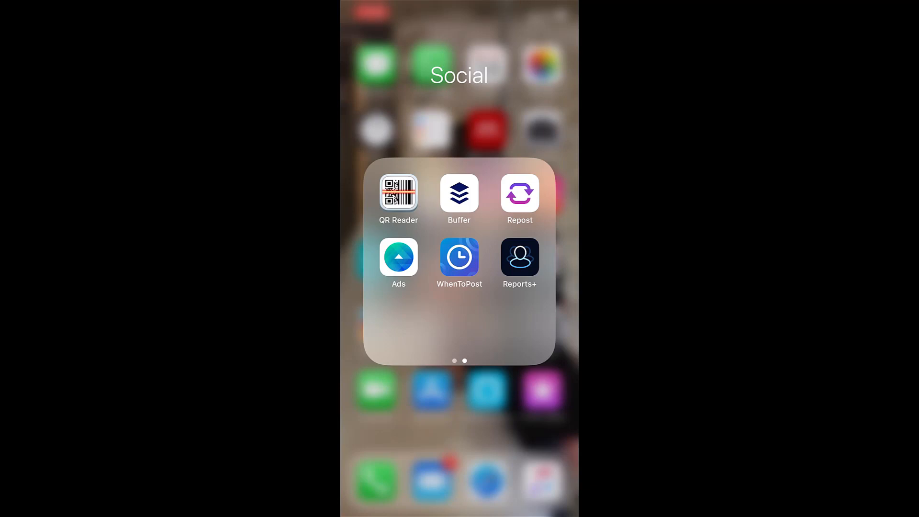
left_click(459, 193)
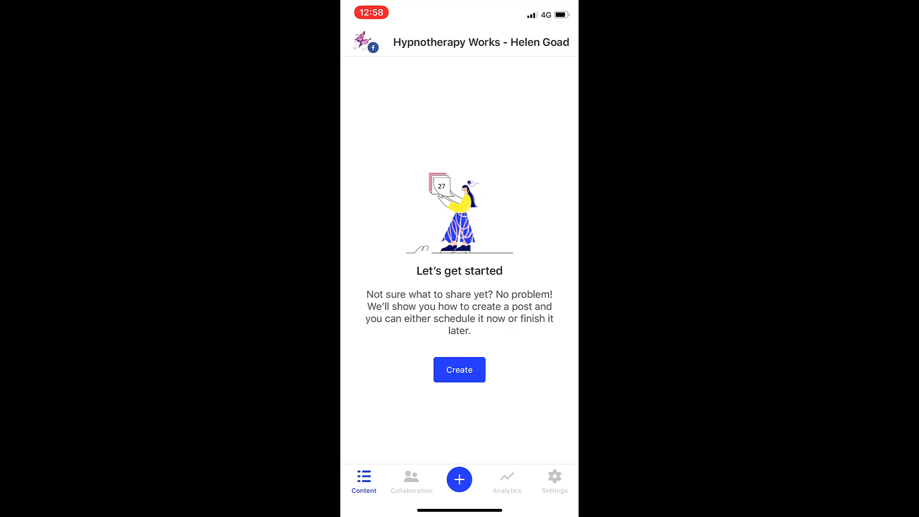
left_click(364, 42)
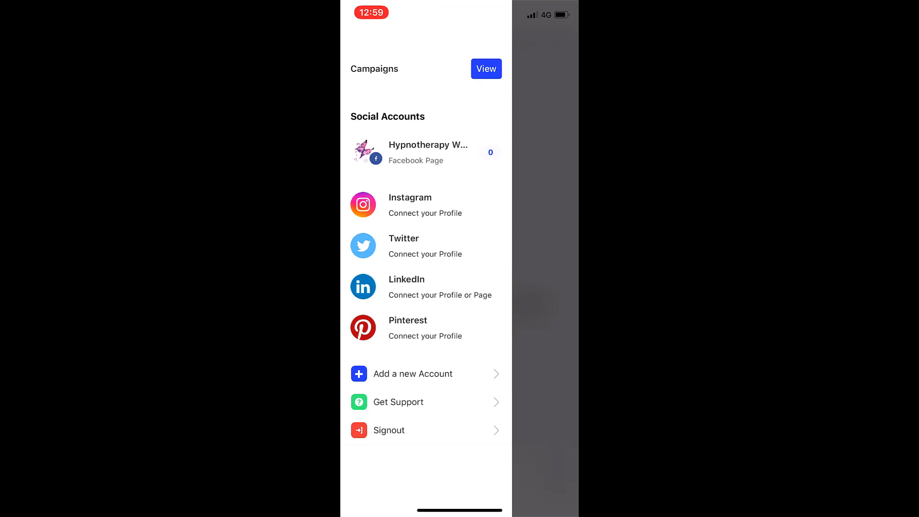
left_click(410, 205)
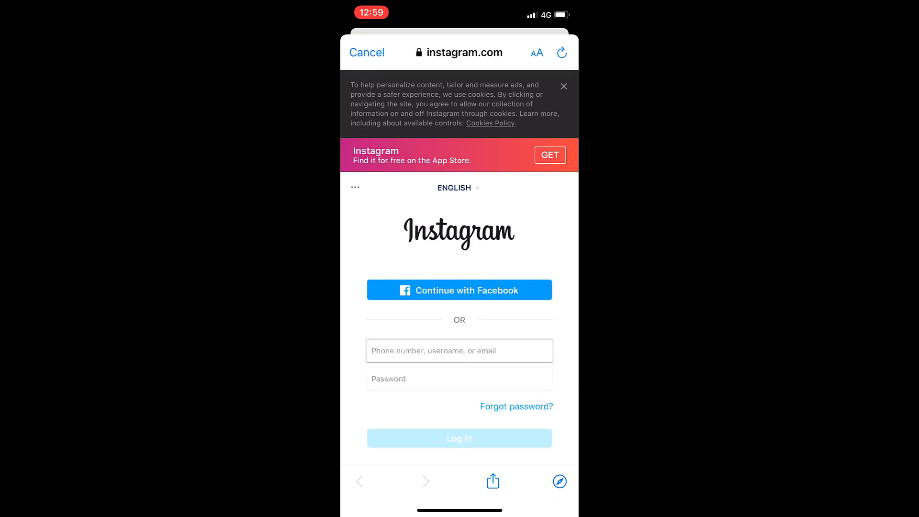
Log in to Instagram using the saved login for the account, and save the login info
left_click(458, 350)
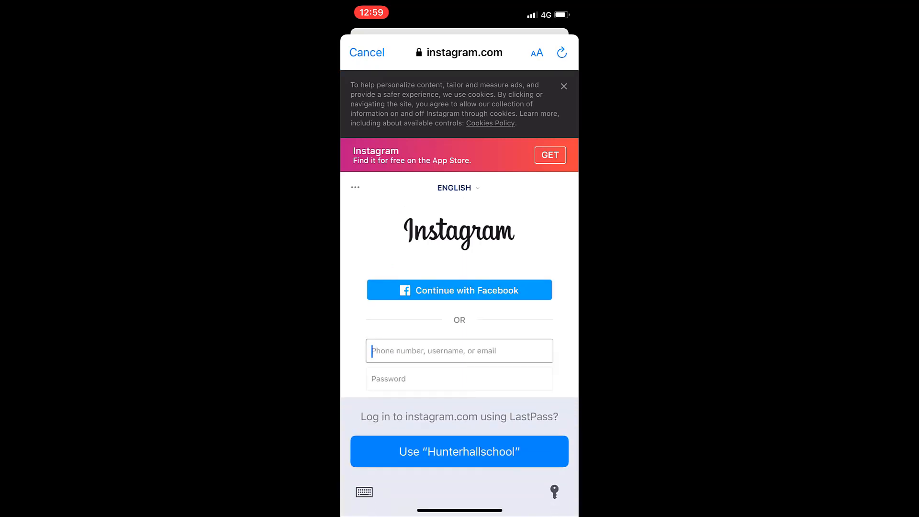
left_click(364, 491)
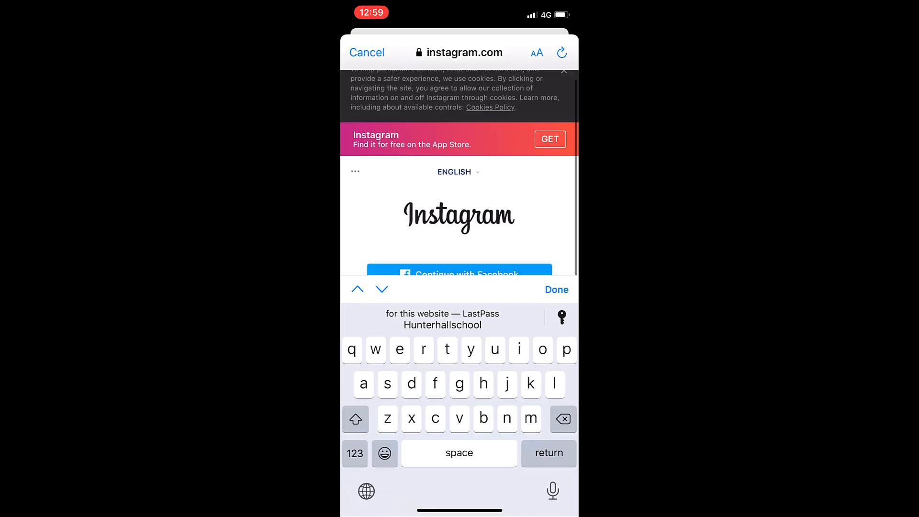
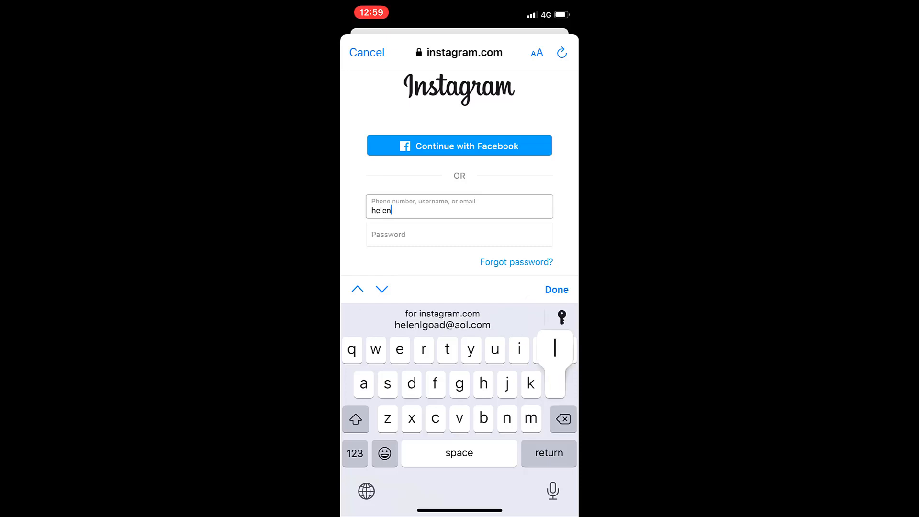
left_click(442, 320)
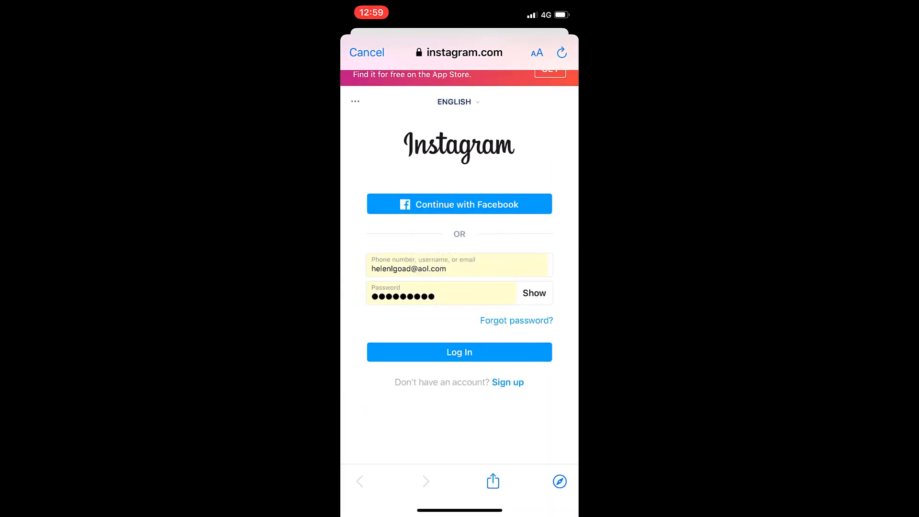
left_click(459, 351)
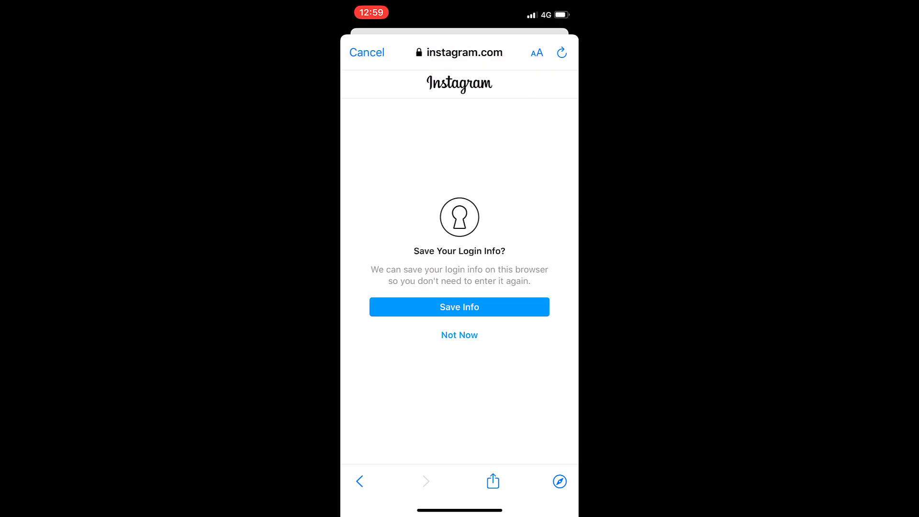
left_click(460, 307)
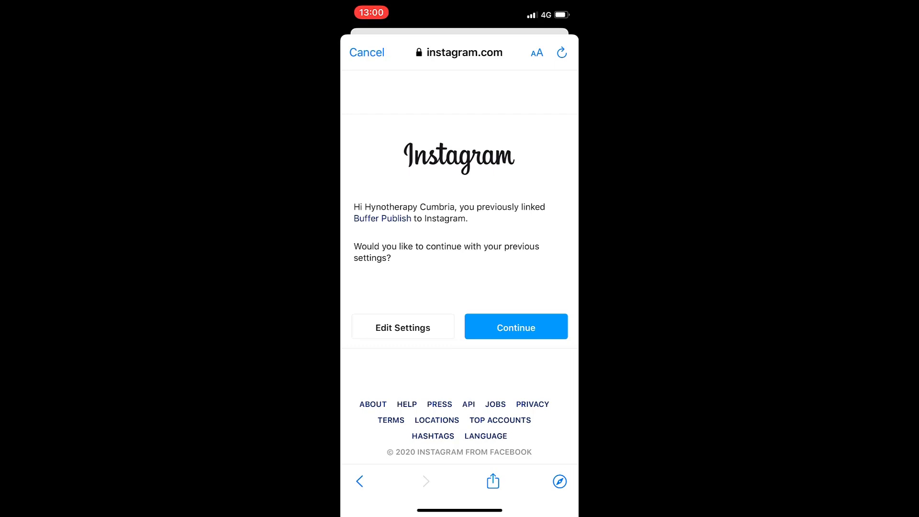
Keep the previous link settings, send a test reminder, finish setup, and confirm push notifications are enabled
left_click(515, 328)
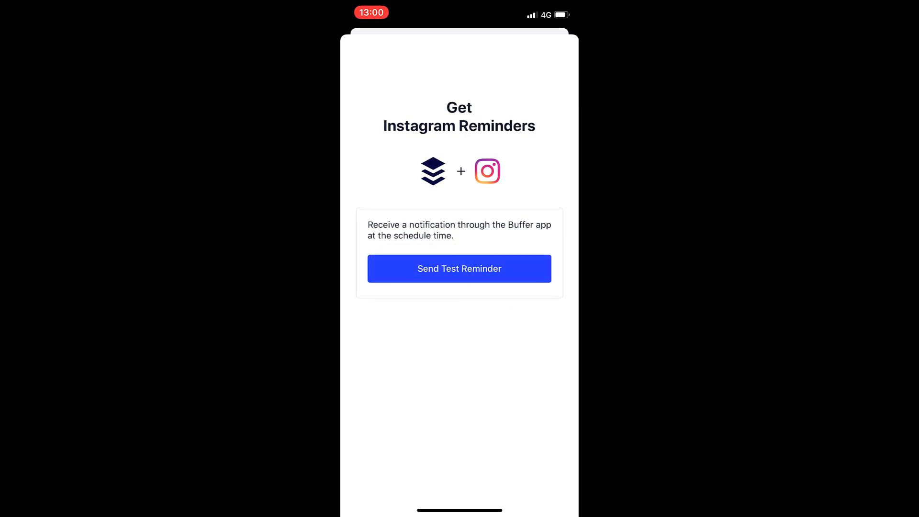
left_click(459, 268)
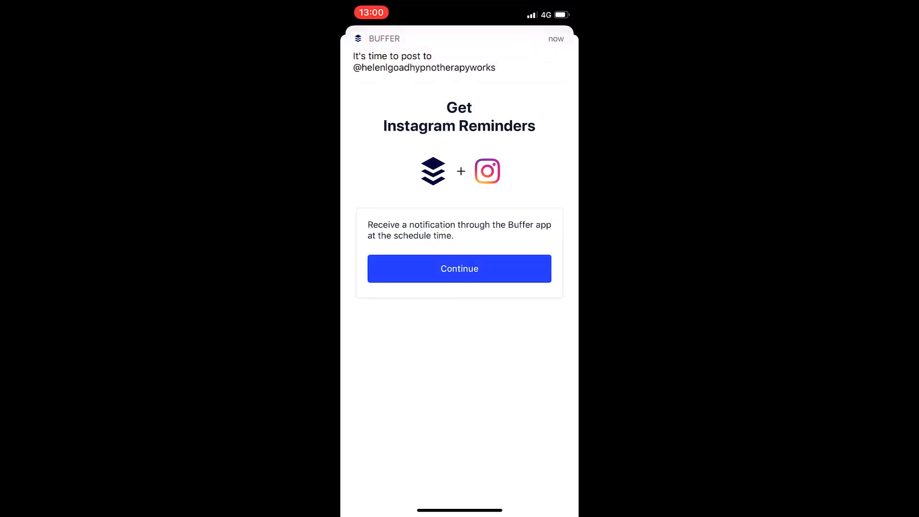
left_click(459, 268)
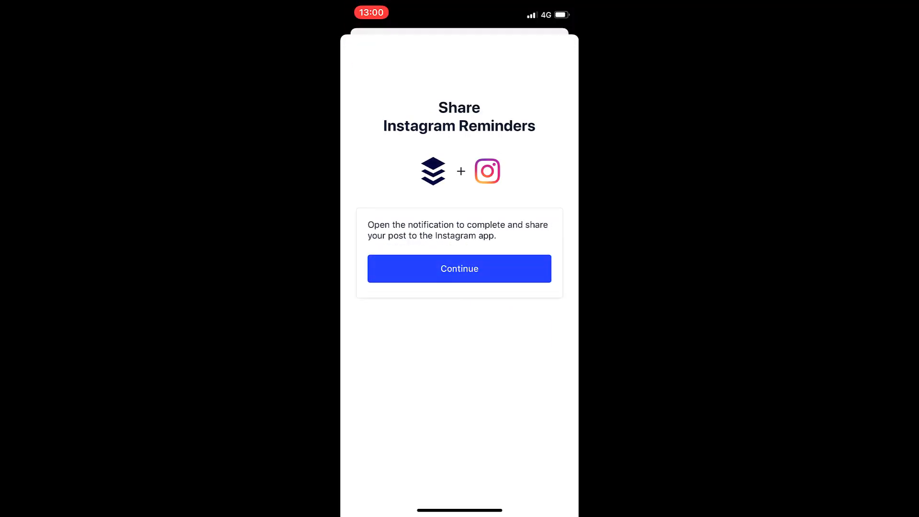
left_click(460, 268)
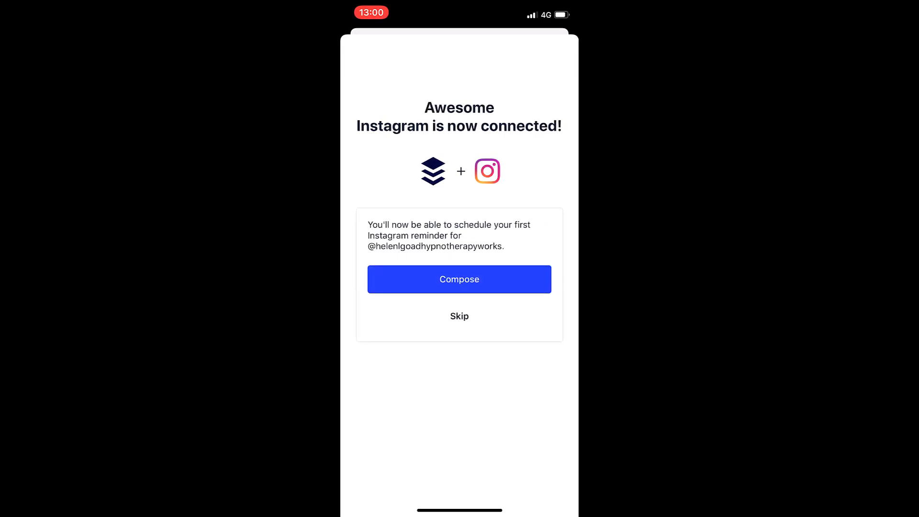
left_click(459, 316)
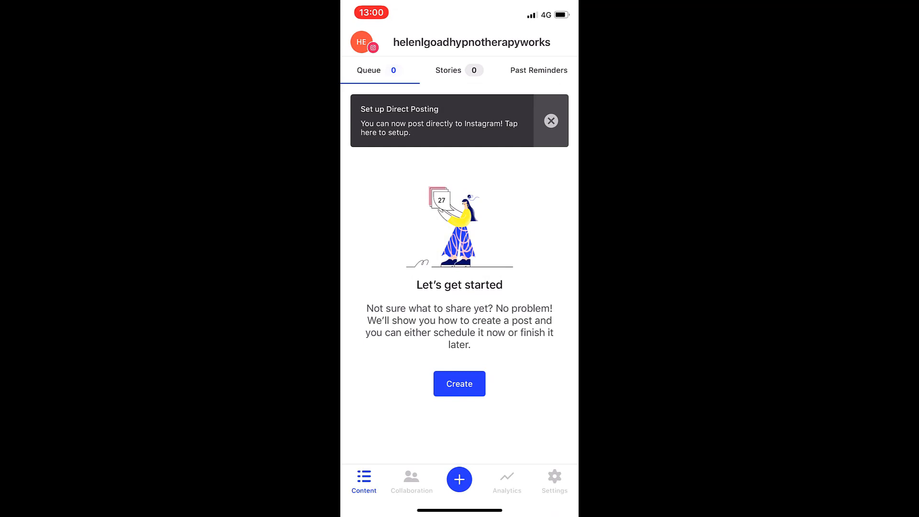
left_click(364, 42)
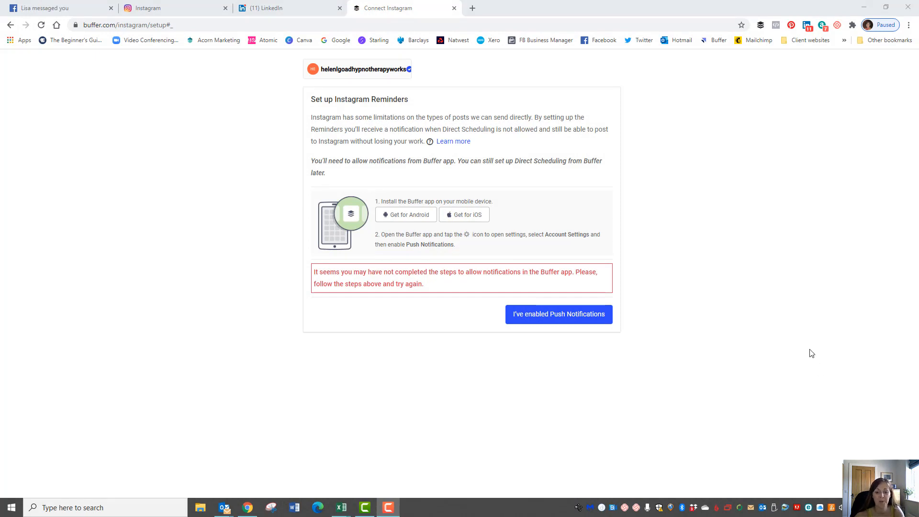
left_click(557, 317)
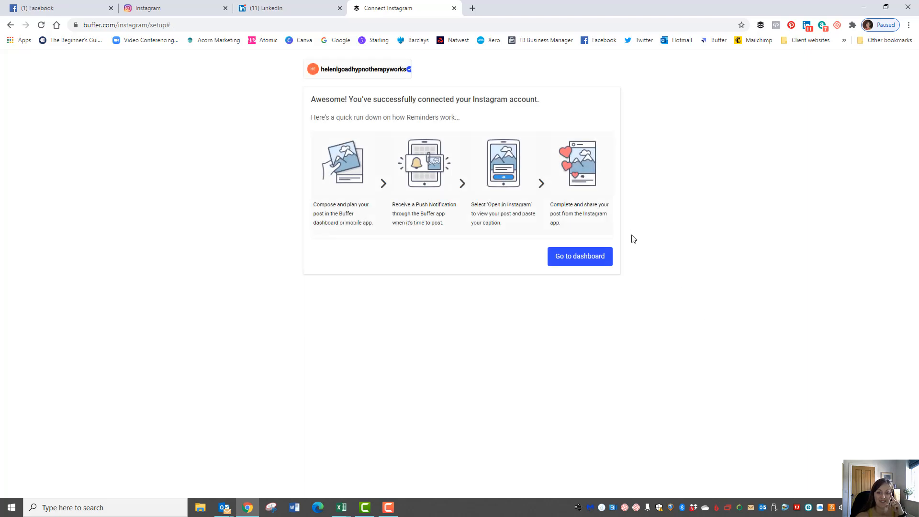
Go to the Buffer dashboard and open Manage Social Accounts from the sidebar
left_click(577, 260)
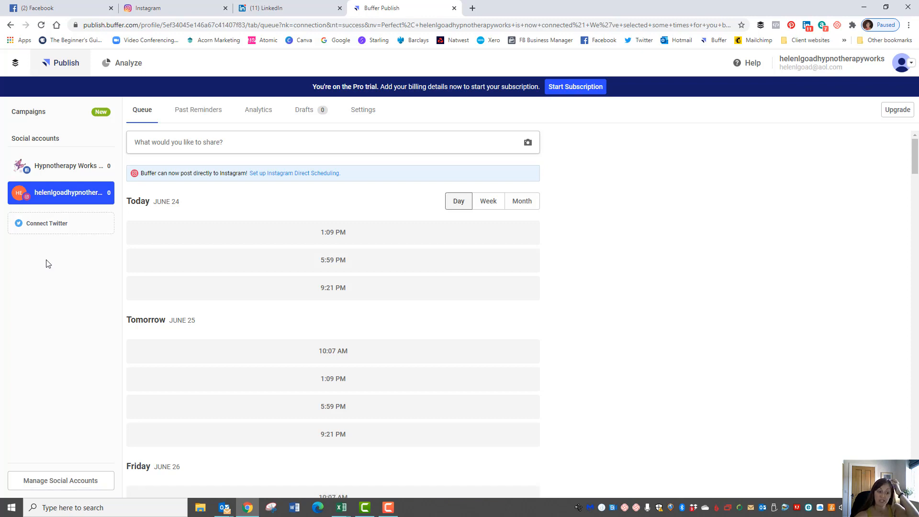
left_click(64, 486)
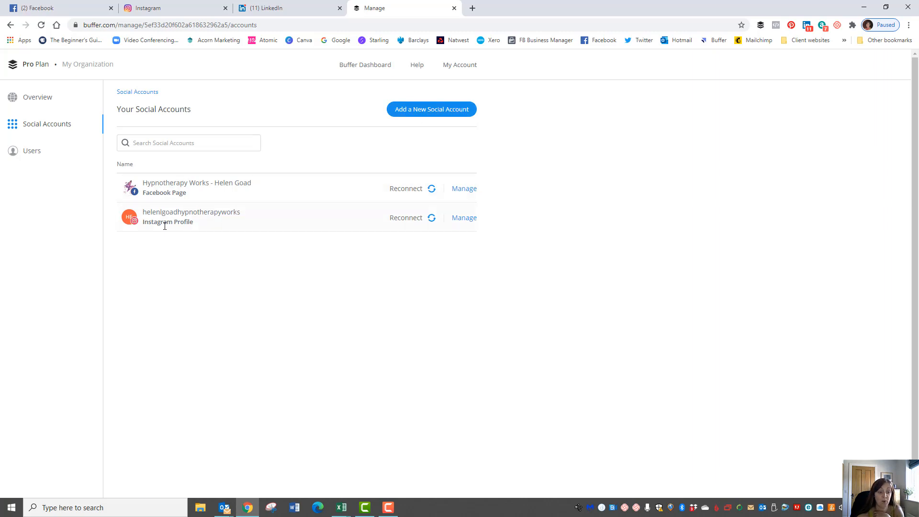
Add a LinkedIn profile, signing in with the account e-mail and password and allowing Buffer access
left_click(427, 111)
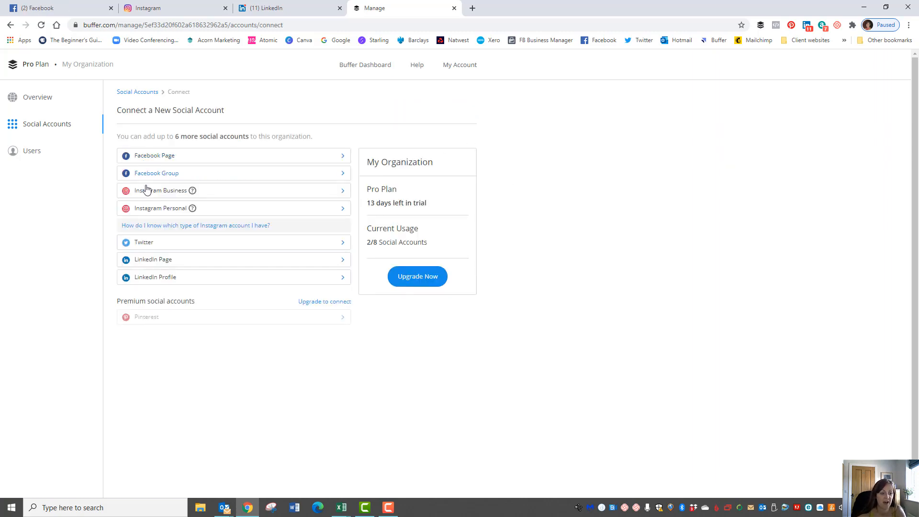
left_click(156, 281)
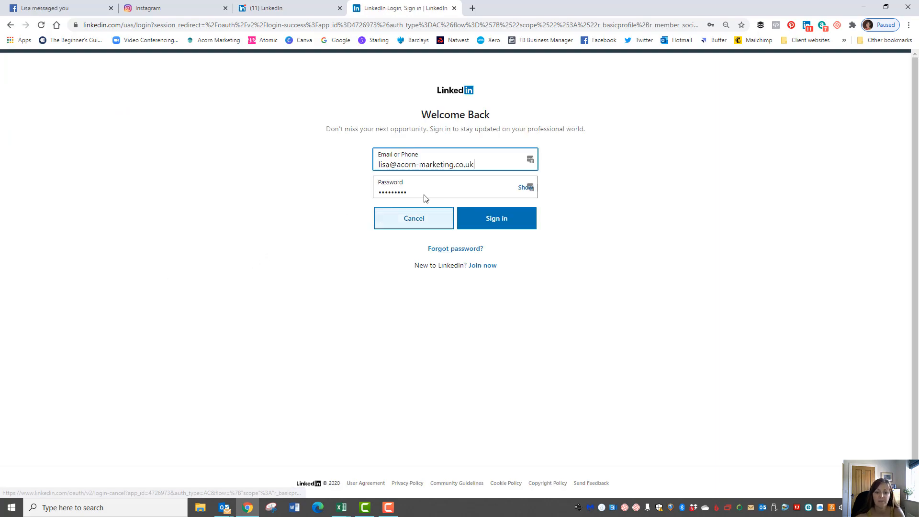
left_click_drag(478, 165, 366, 168)
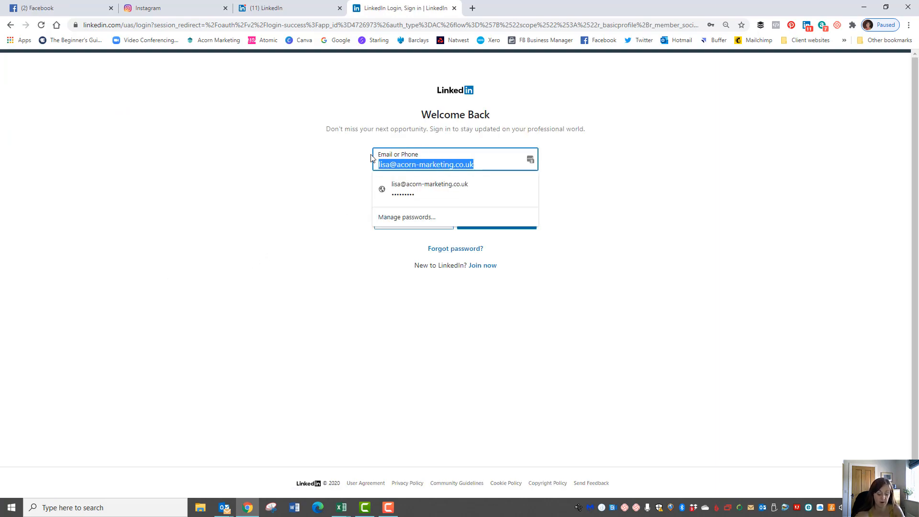
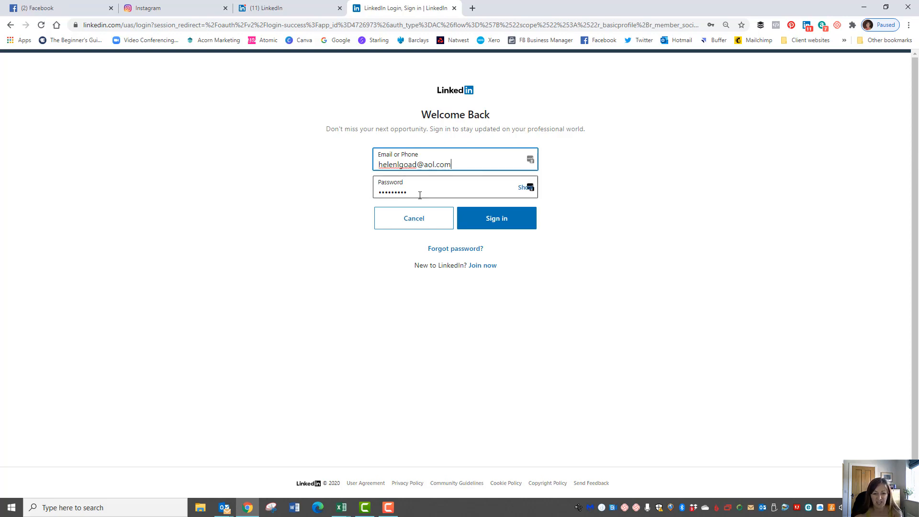
left_click_drag(420, 192, 342, 194)
key("BackSpace")
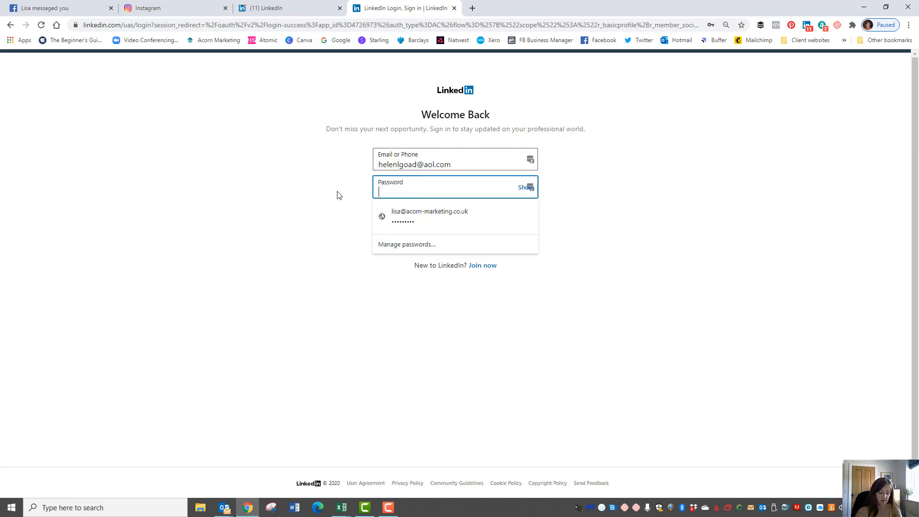
type("••••")
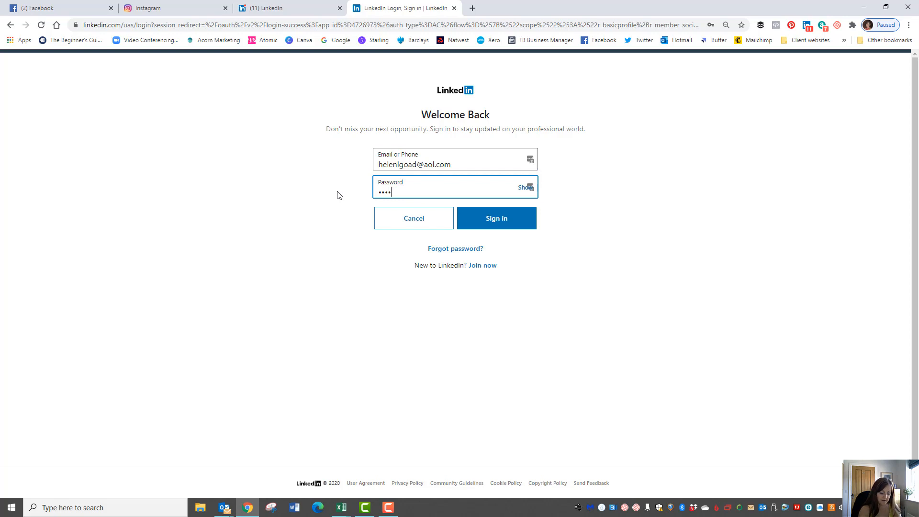
type("•••••")
left_click(496, 220)
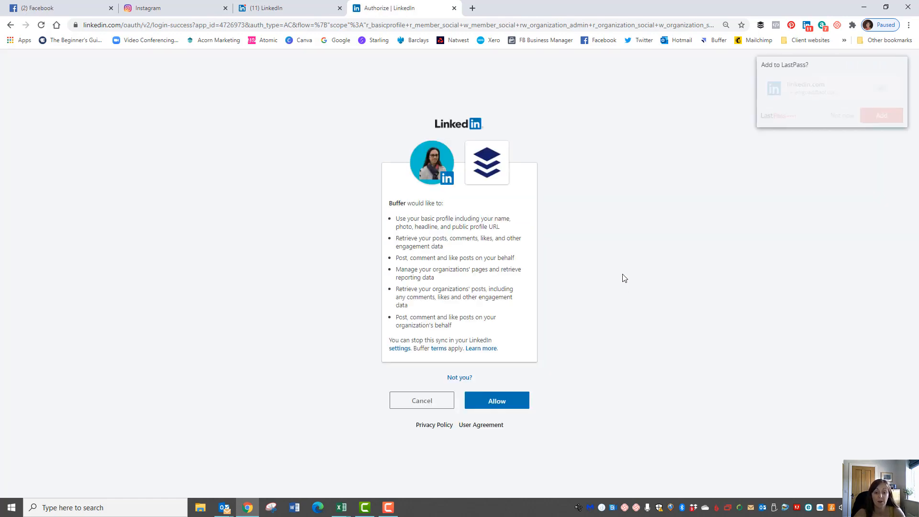
left_click(890, 121)
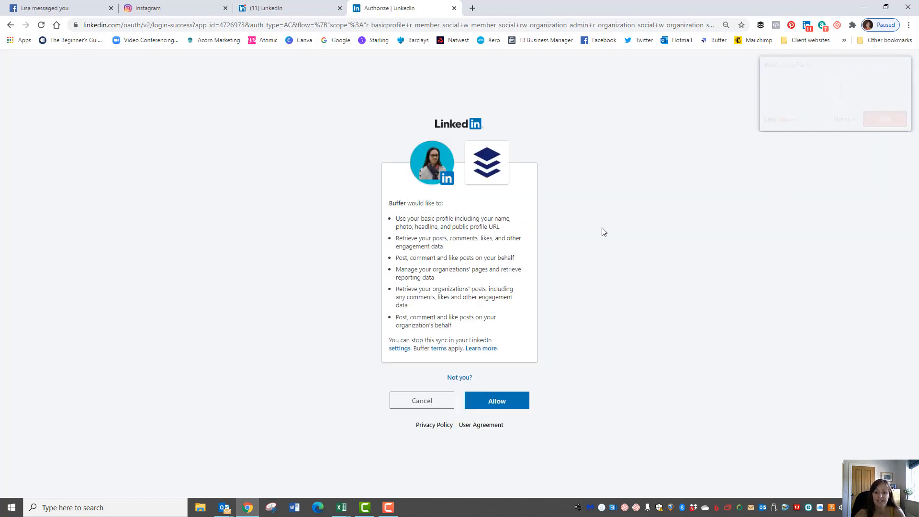
left_click(496, 403)
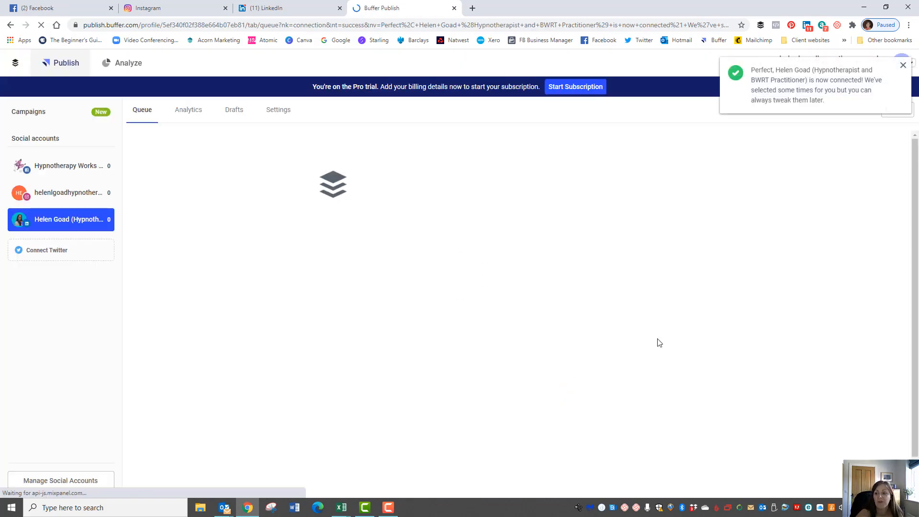
Dismiss the account-connected message and leave Analyze for the Hypnotherapy Works Facebook queue
left_click(903, 65)
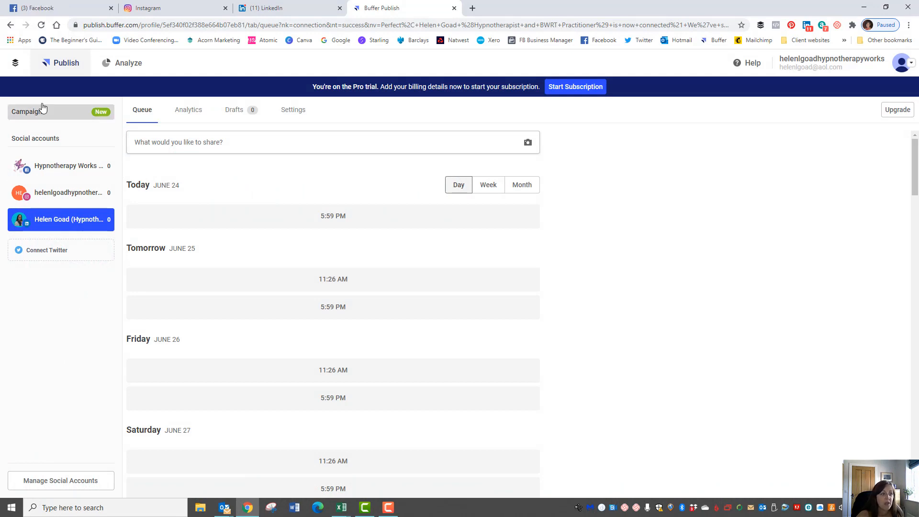
left_click(126, 64)
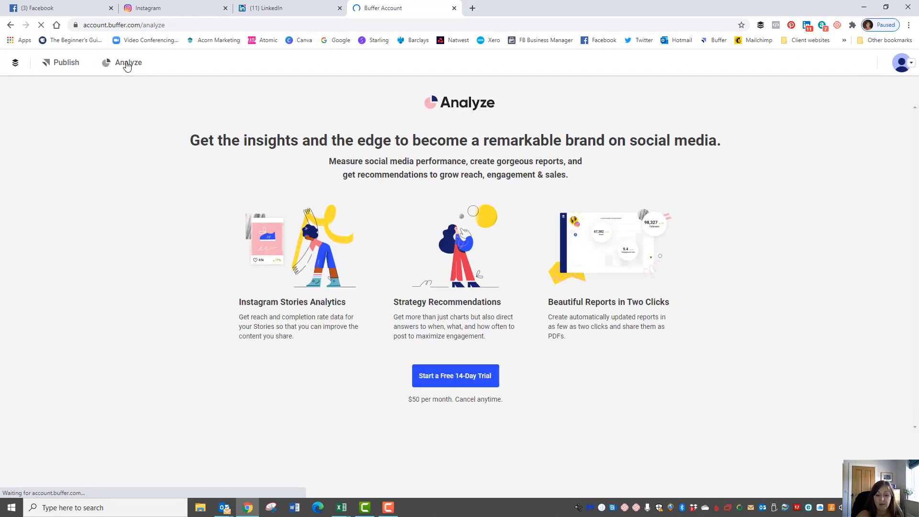
left_click(55, 72)
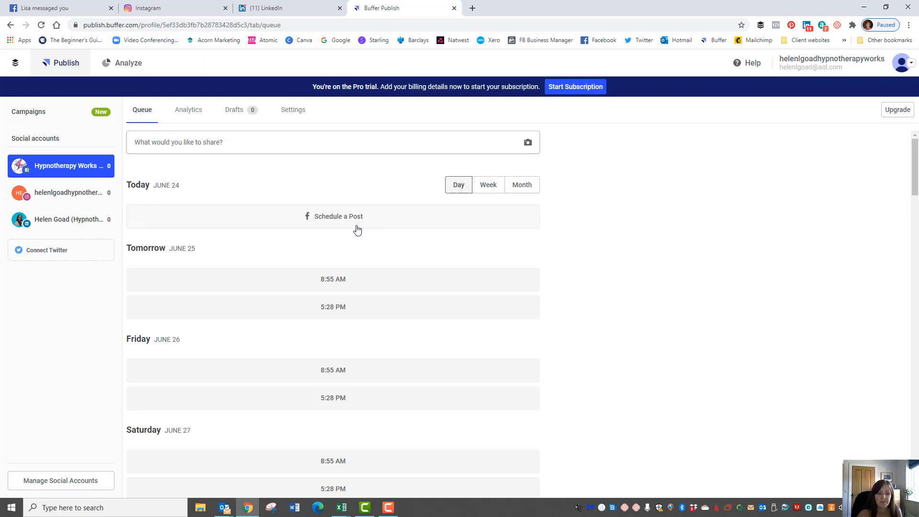
Look through the Facebook page's Analytics and Drafts tabs, ending on its General settings
scroll(231, 370, "down", 12)
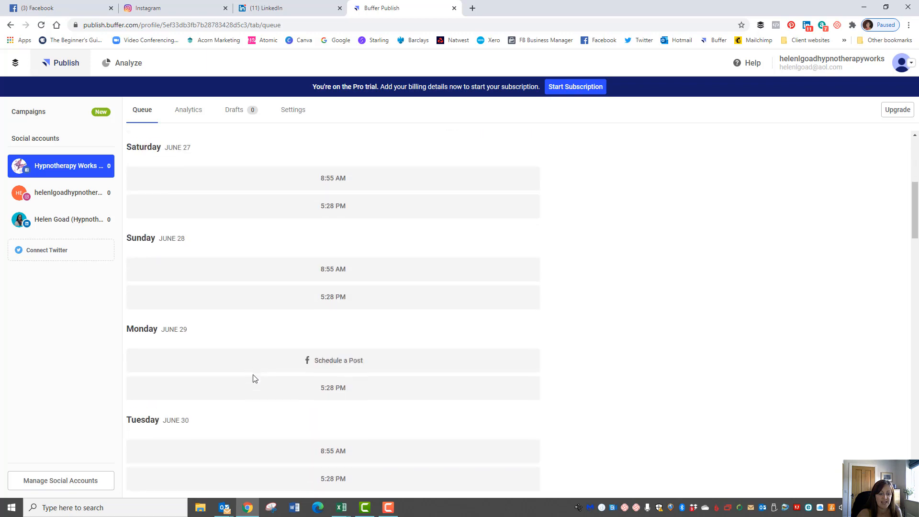
scroll(292, 389, "up", 10)
scroll(292, 389, "up", 2)
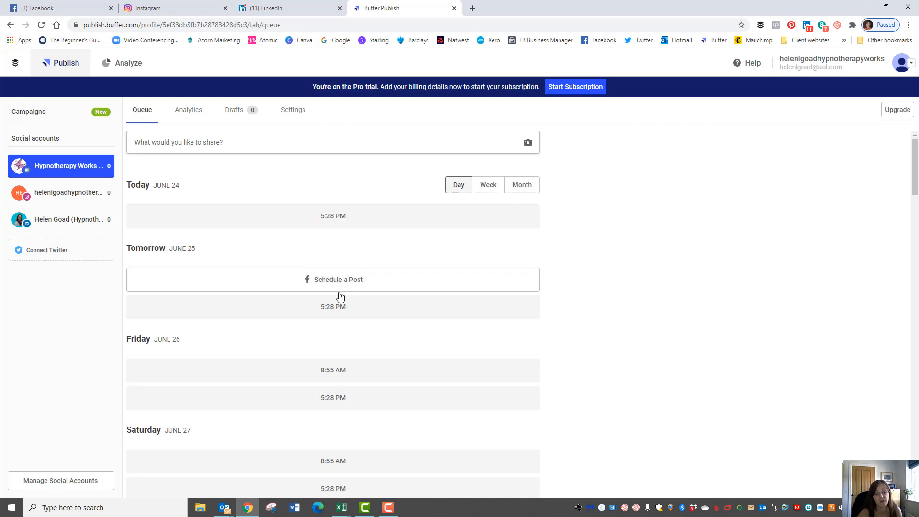
left_click(186, 115)
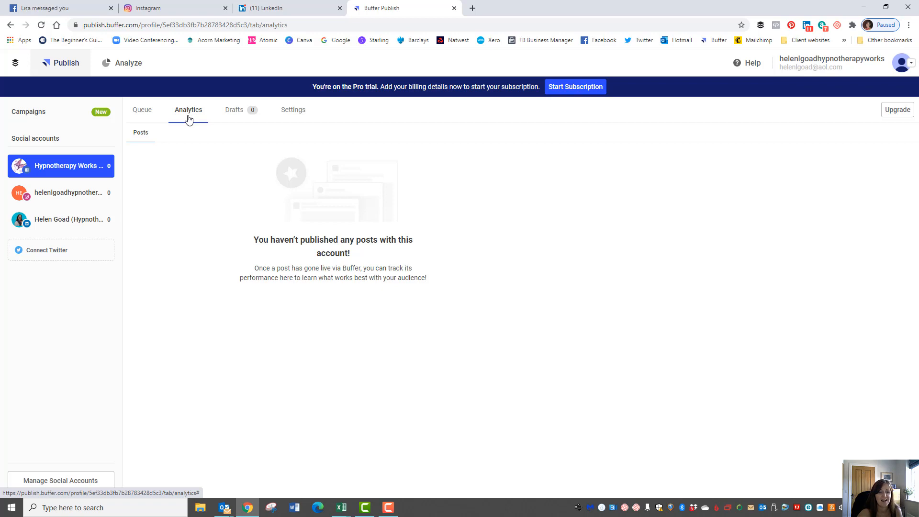
left_click(233, 115)
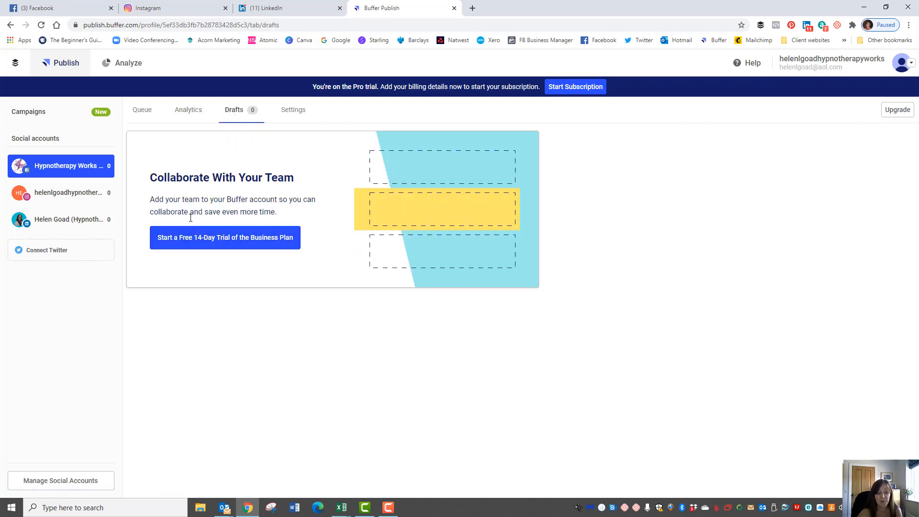
left_click(290, 111)
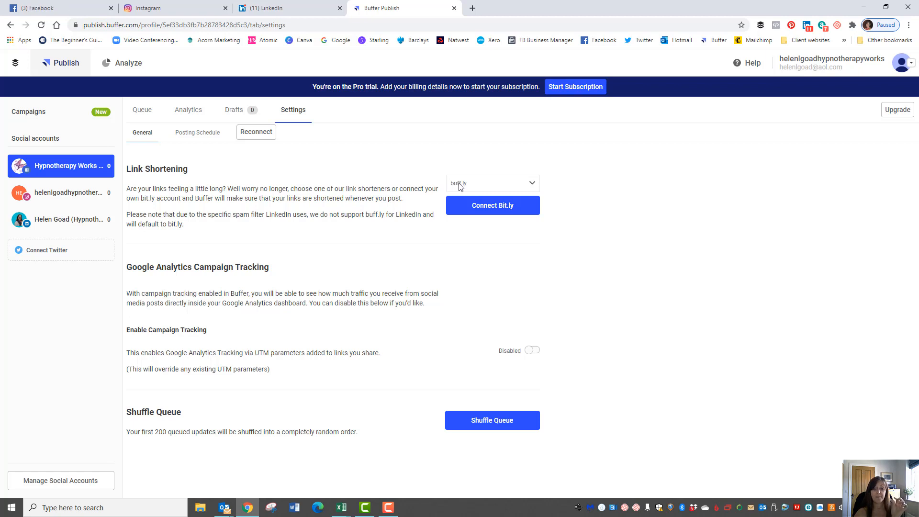
Reselect buff.ly as link shortener and show the London-timezone Posting Schedule
left_click(530, 182)
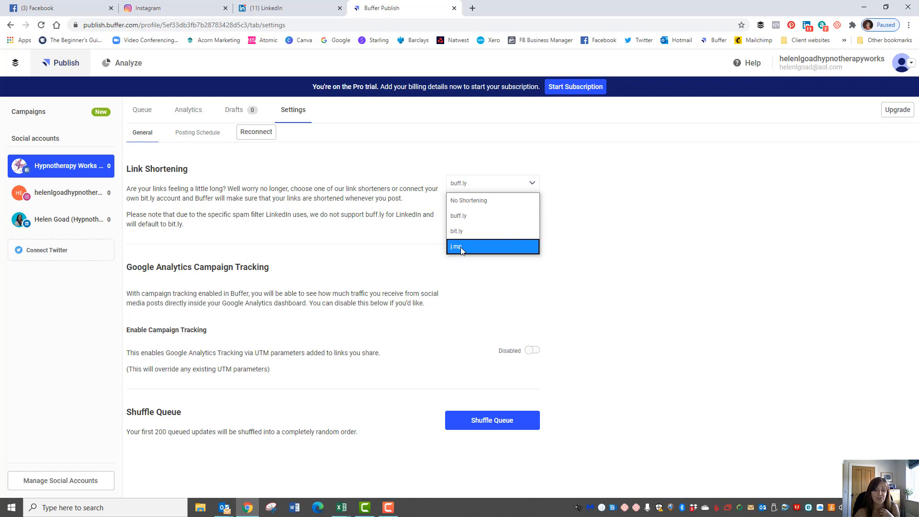
left_click(468, 216)
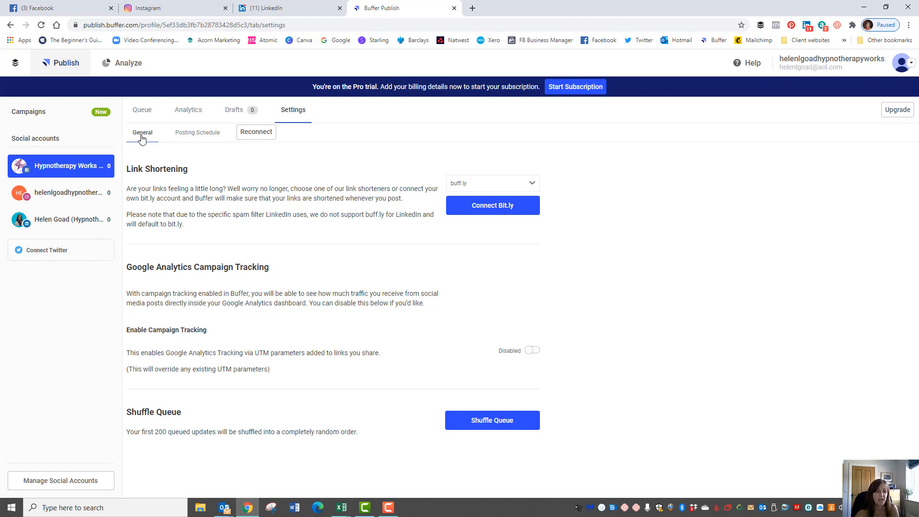
left_click(193, 137)
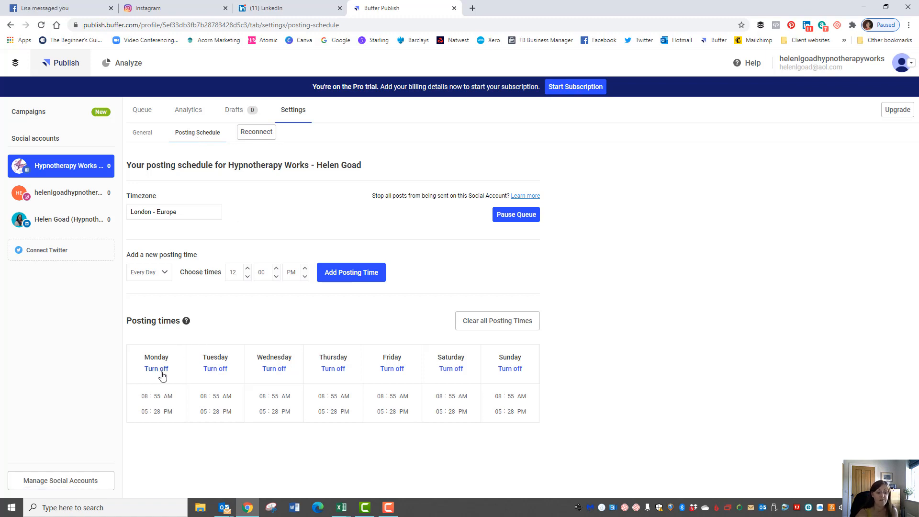
Remove Monday's 08:55 AM and 05:28 PM posting times, keeping Monday posting enabled
mouse_move(146, 403)
left_click(146, 400)
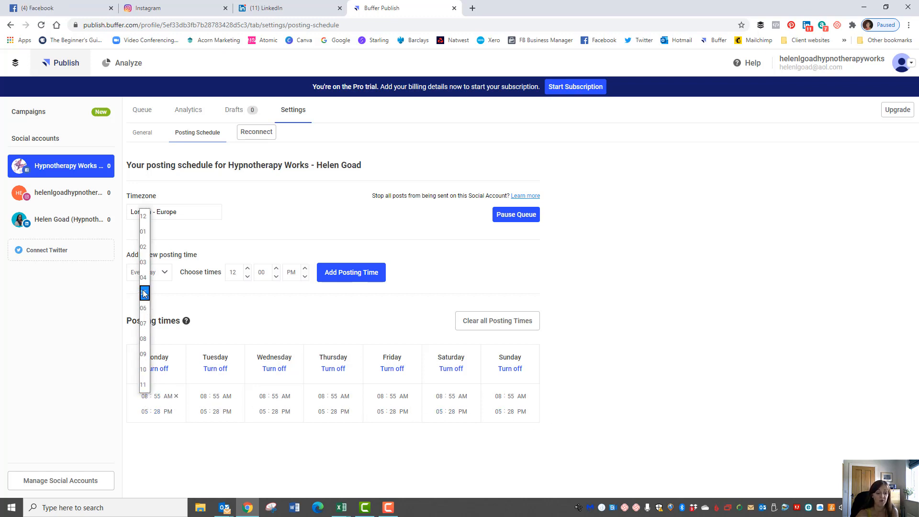
left_click(176, 395)
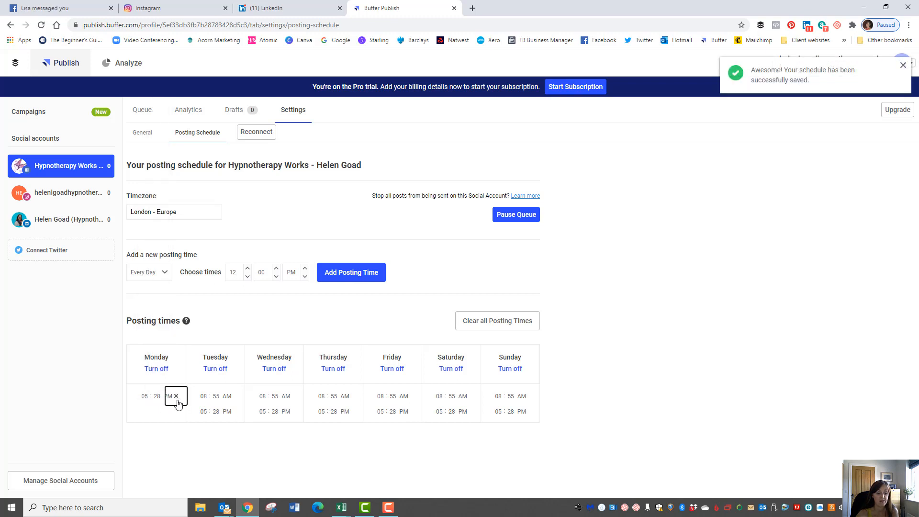
left_click(176, 396)
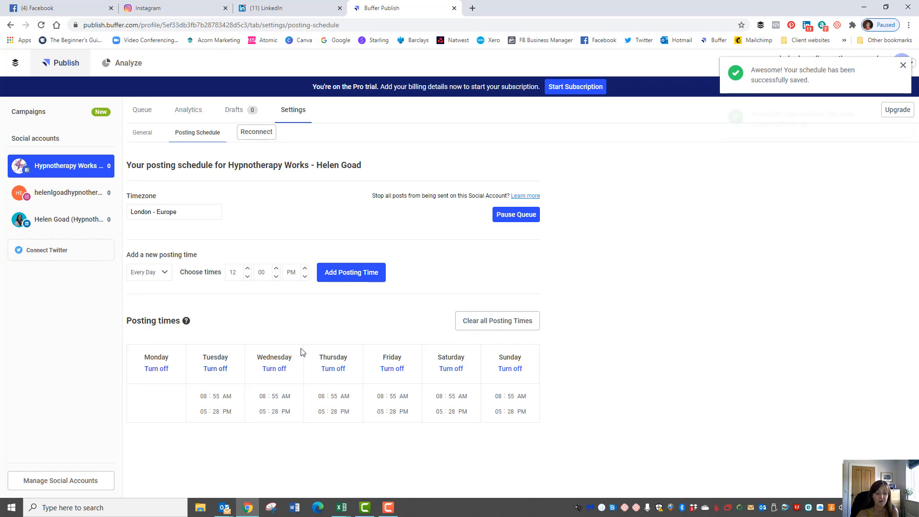
left_click(157, 370)
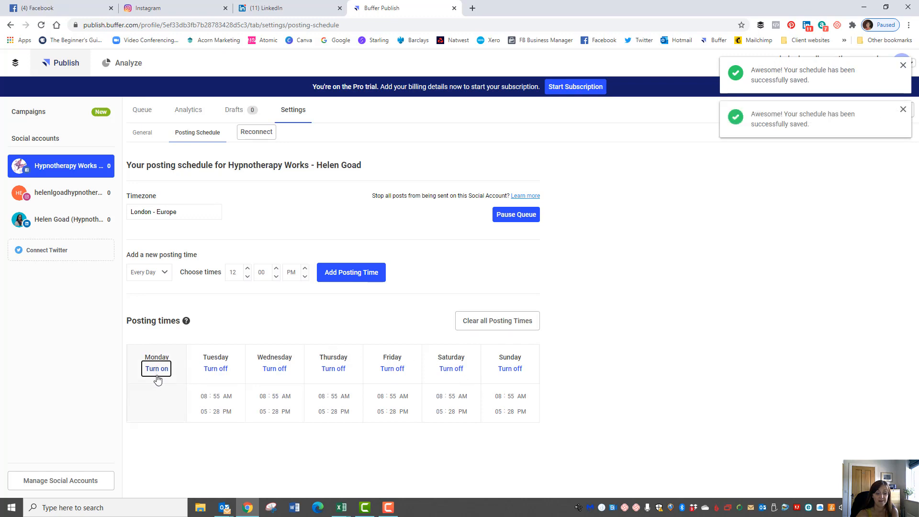
left_click(157, 372)
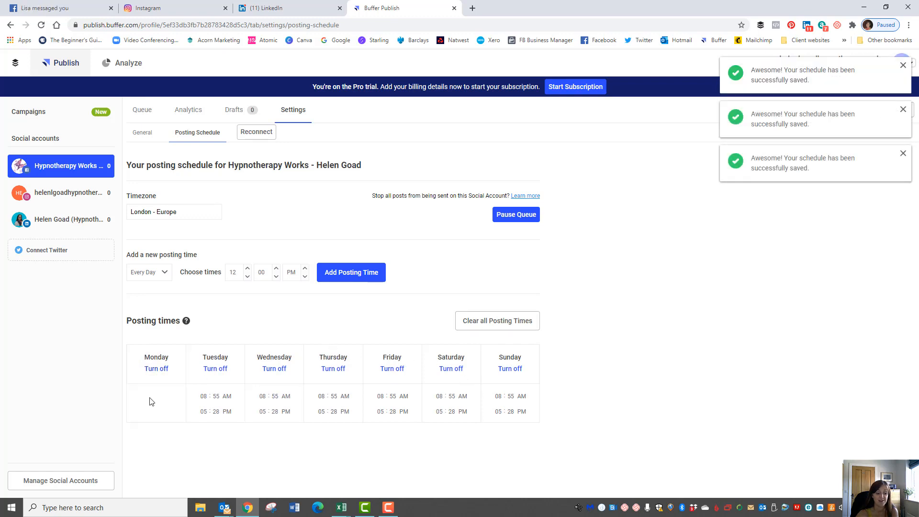
left_click(507, 324)
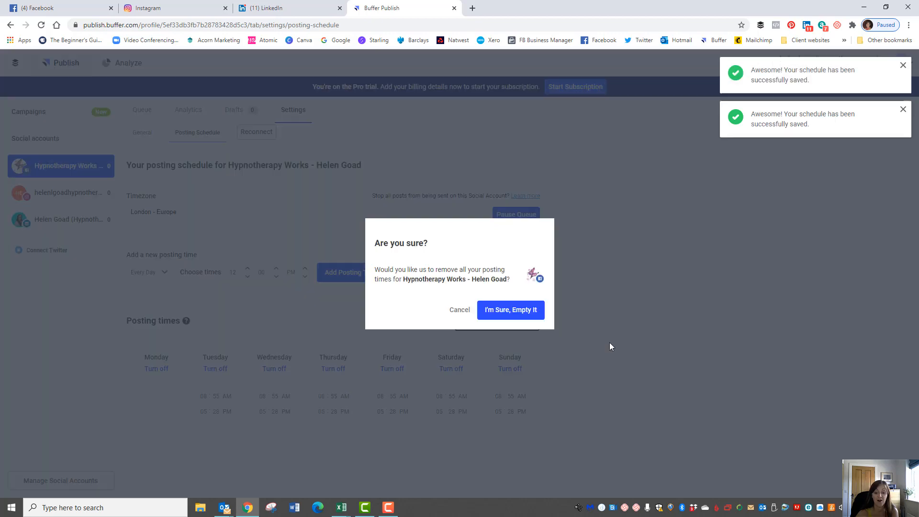
left_click(462, 312)
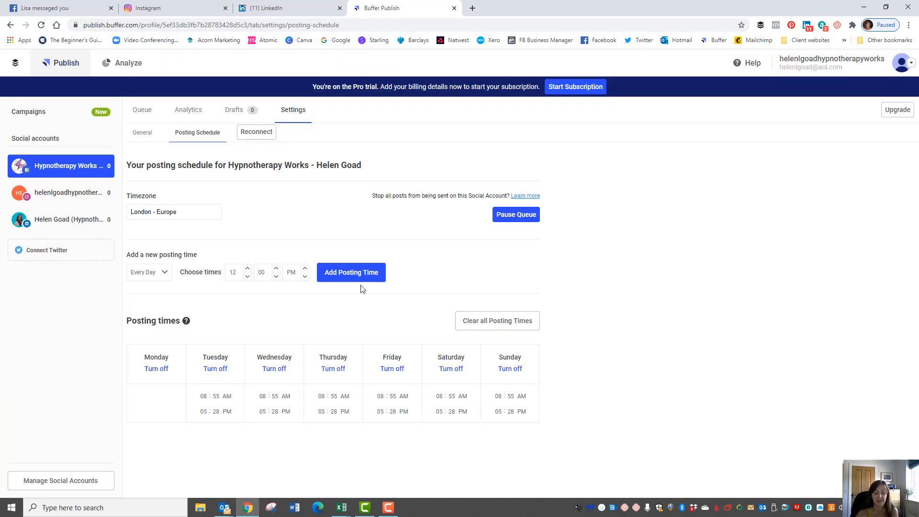
Add four 12:00 PM posting slots to every day
left_click(341, 273)
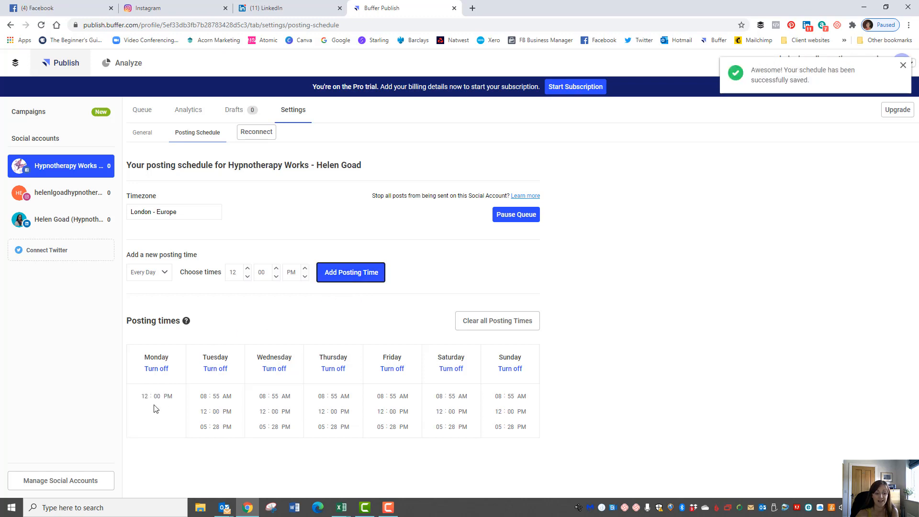
left_click(346, 278)
left_click(348, 277)
left_click(348, 277)
left_click(348, 274)
left_click(348, 274)
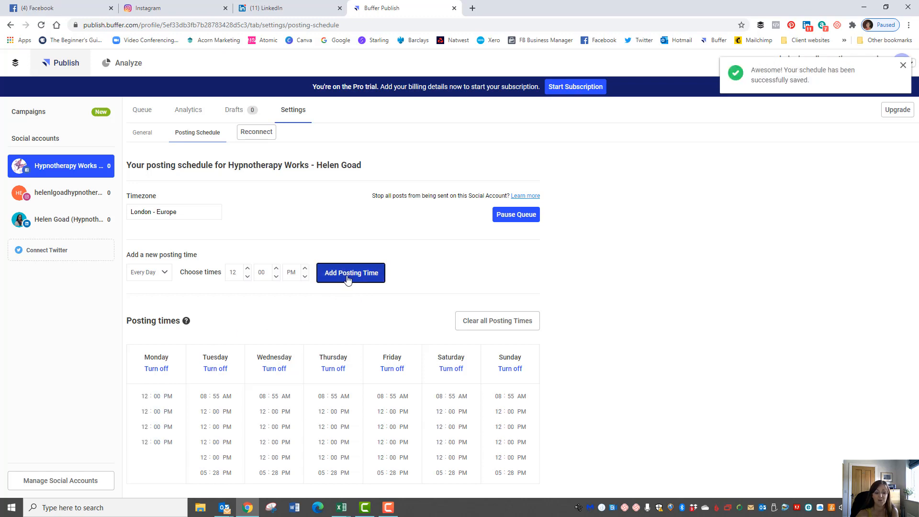
scroll(621, 356, "down", 1)
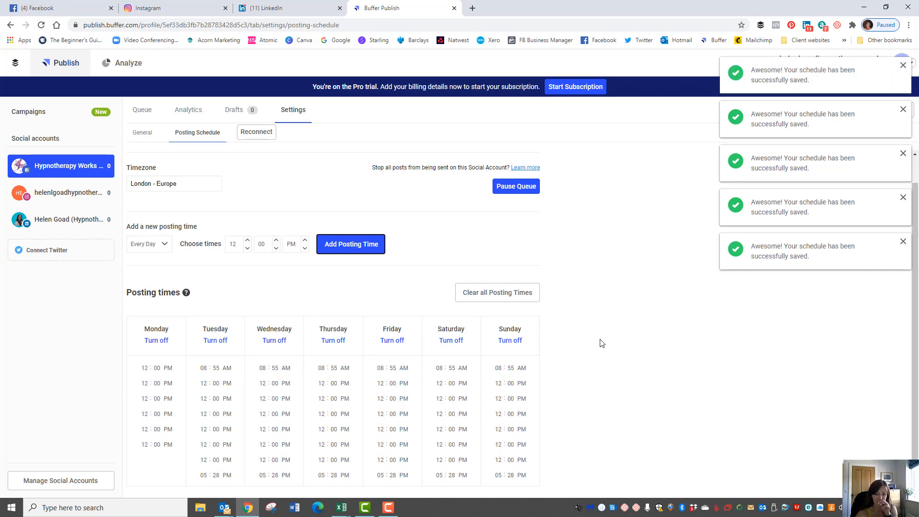
Empty all posting times, leaving the timezone as London - Europe
left_click(492, 301)
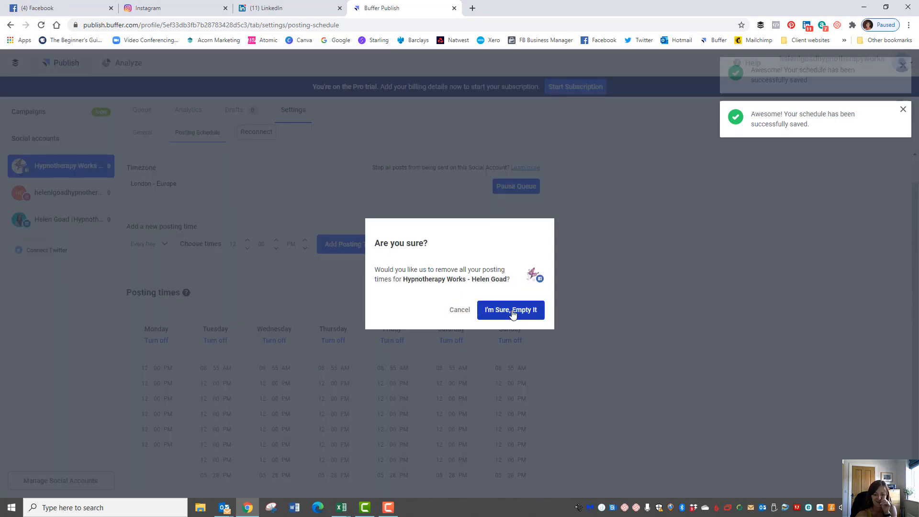
left_click(511, 311)
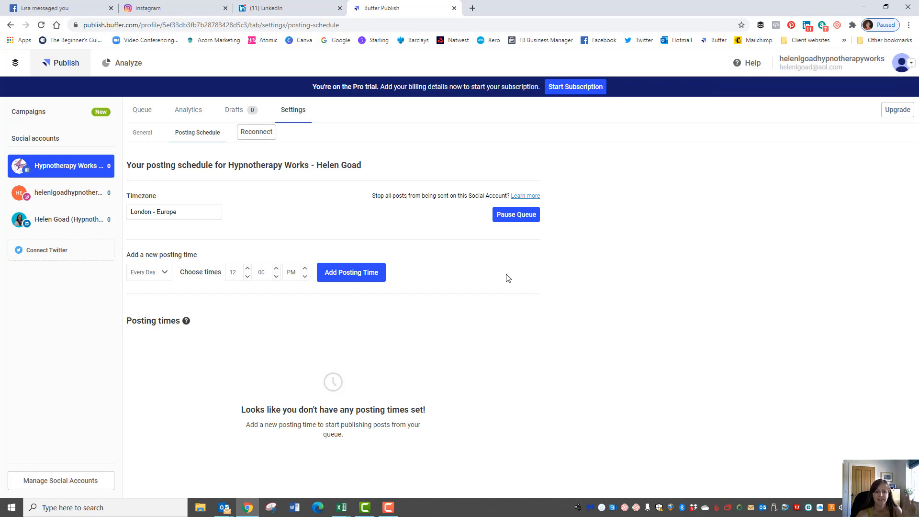
left_click(177, 212)
left_click(285, 221)
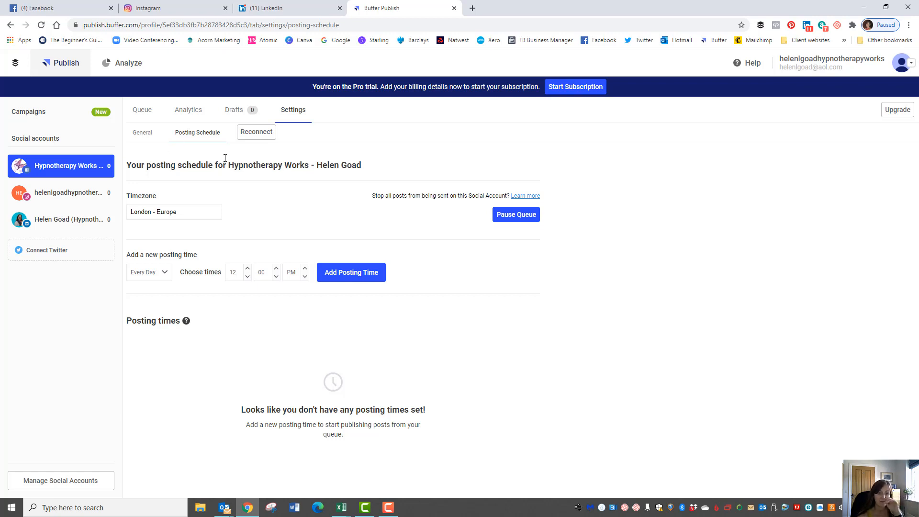
Reconnect the Facebook page, then go through Organization Overview back to the Buffer dashboard
left_click(252, 134)
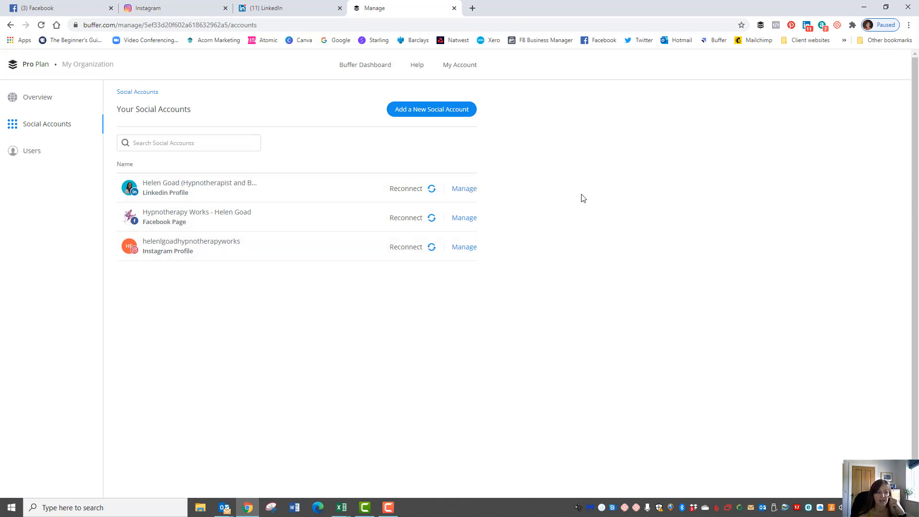
left_click(37, 100)
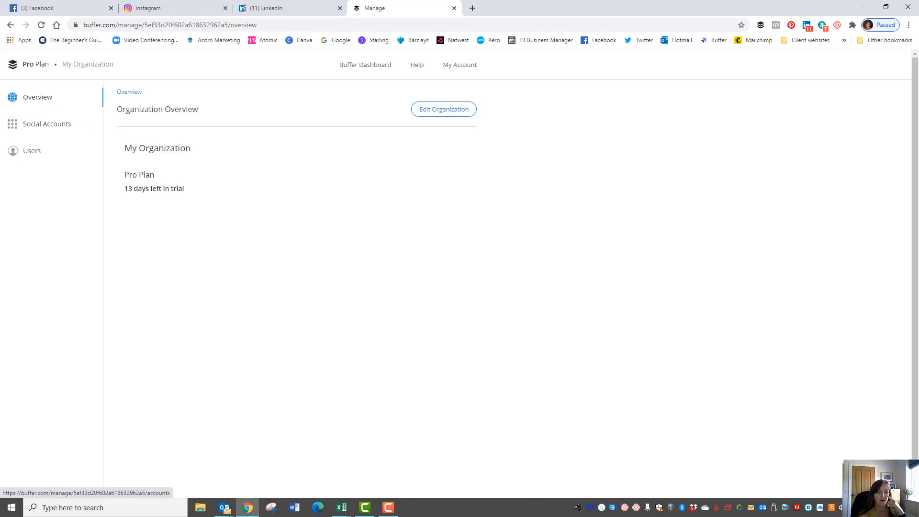
left_click(349, 68)
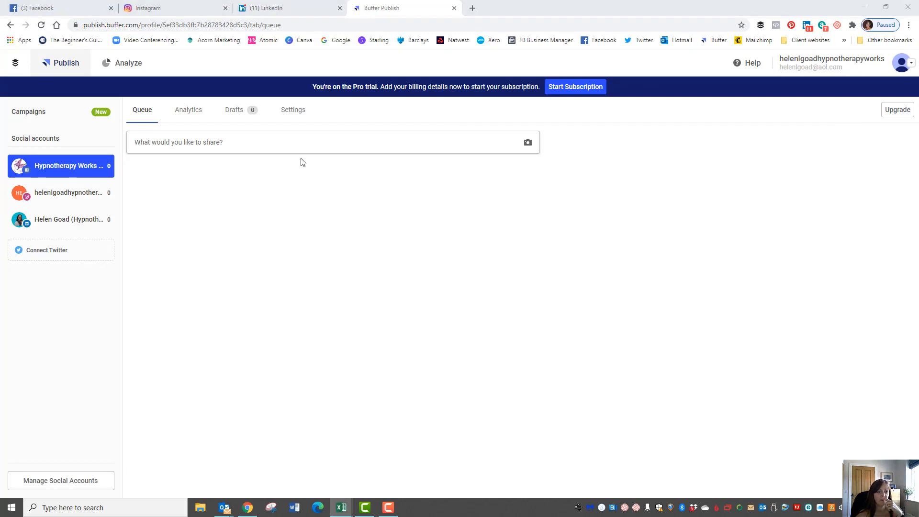
left_click(179, 146)
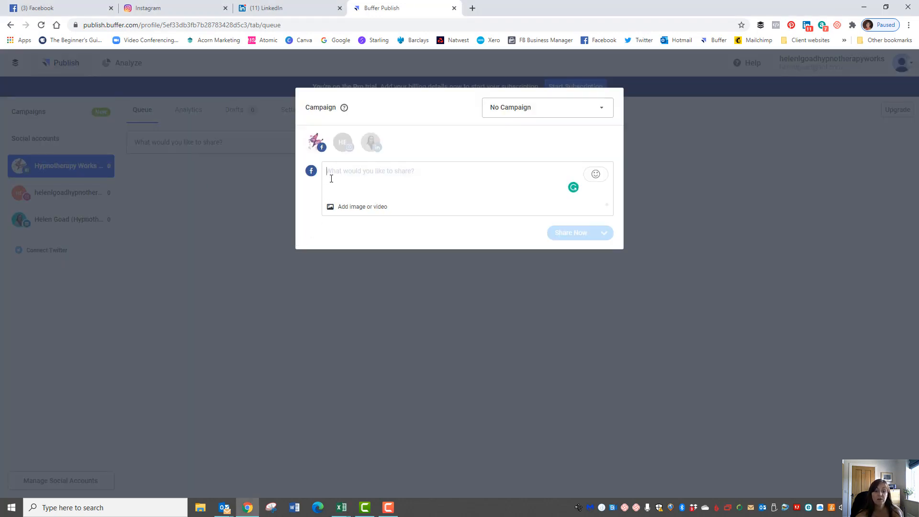
left_click(343, 142)
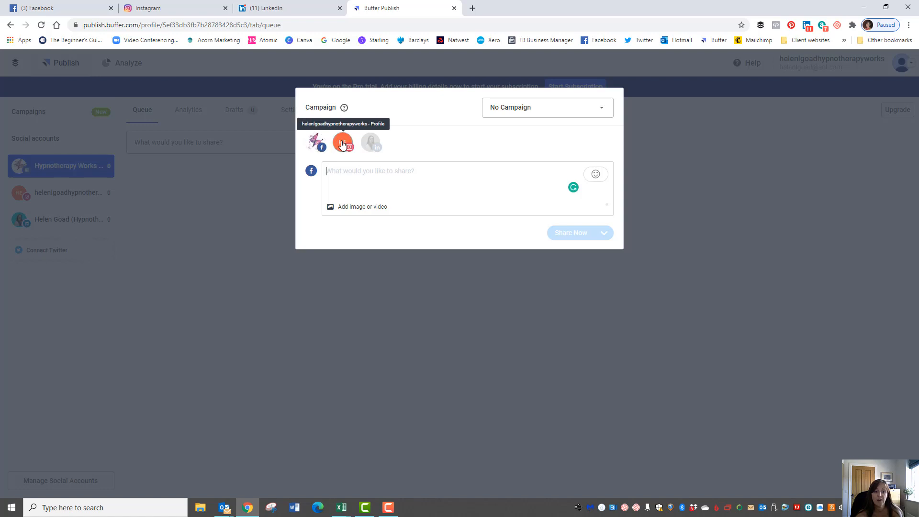
left_click(371, 143)
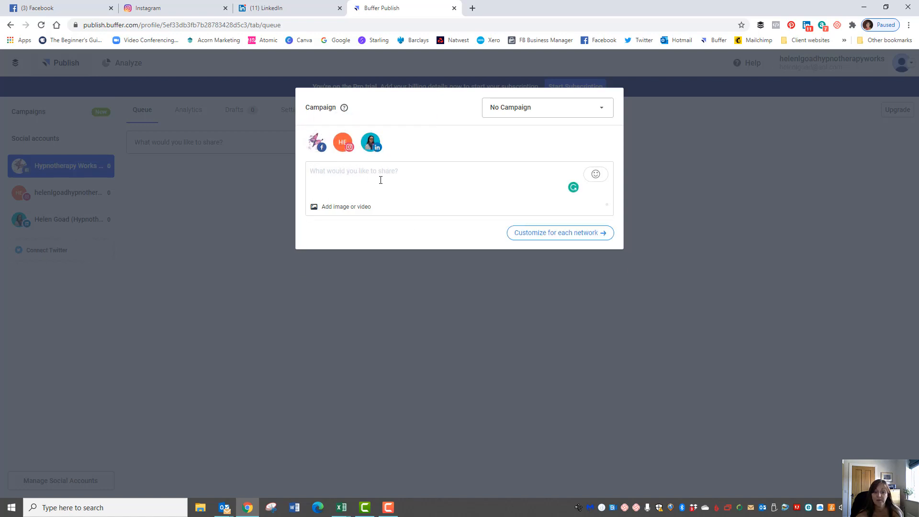
left_click(367, 142)
left_click(341, 143)
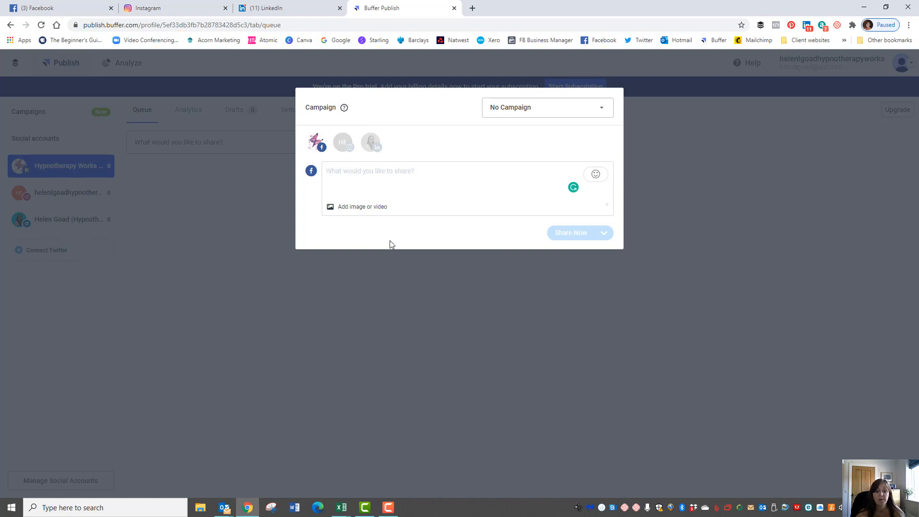
left_click(342, 142)
left_click(336, 179)
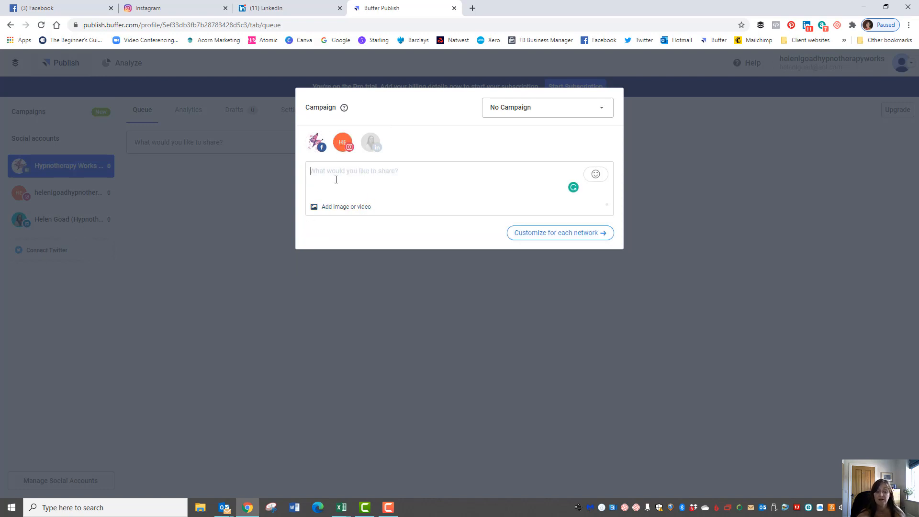
left_click(367, 145)
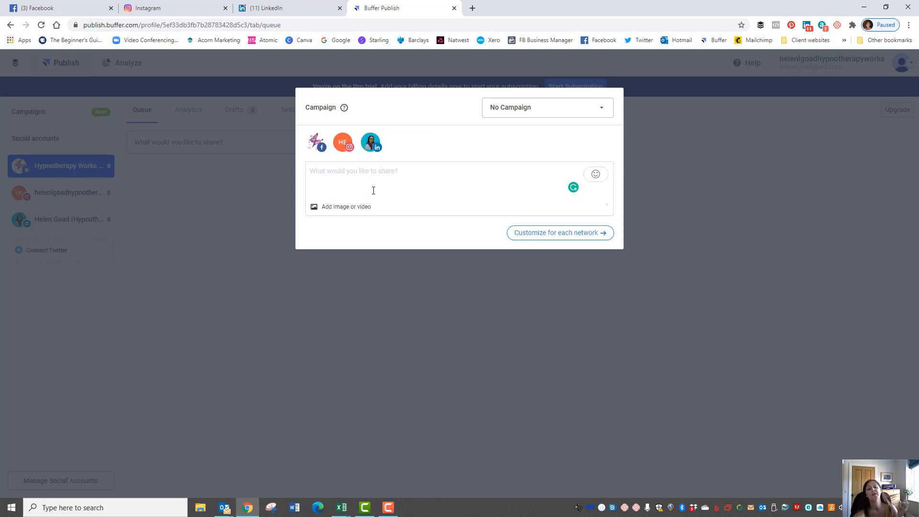
left_click(343, 142)
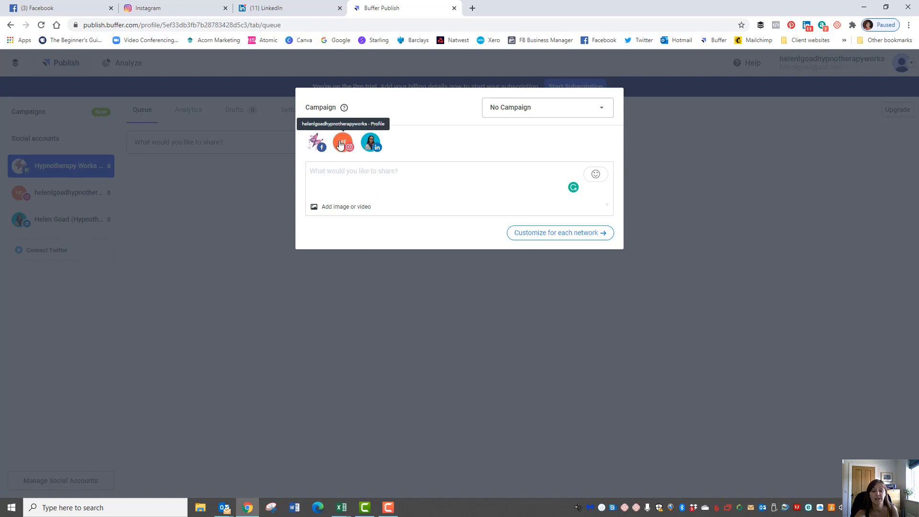
left_click(316, 142)
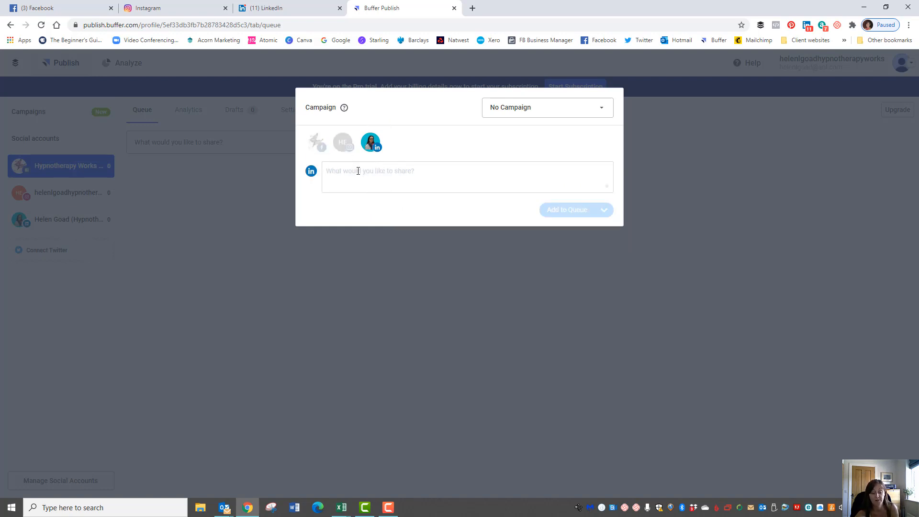
left_click(343, 142)
left_click(315, 142)
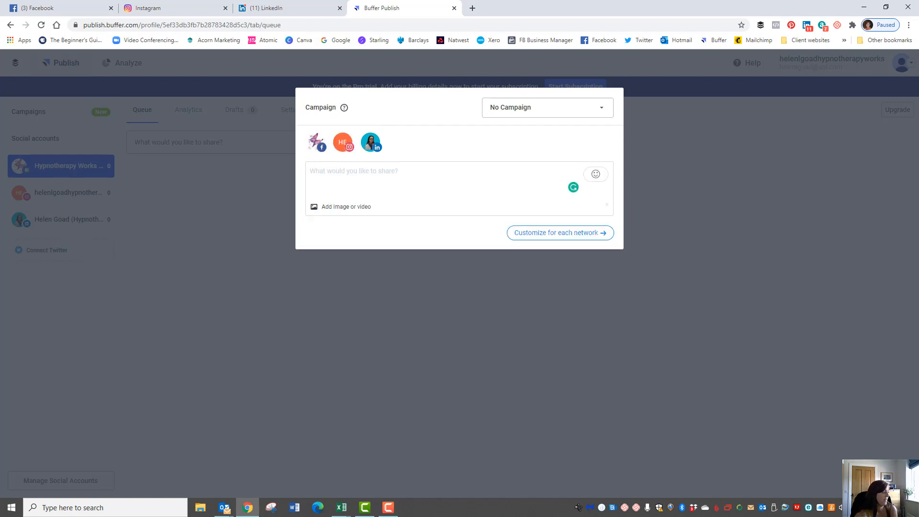
key("alt+Tab")
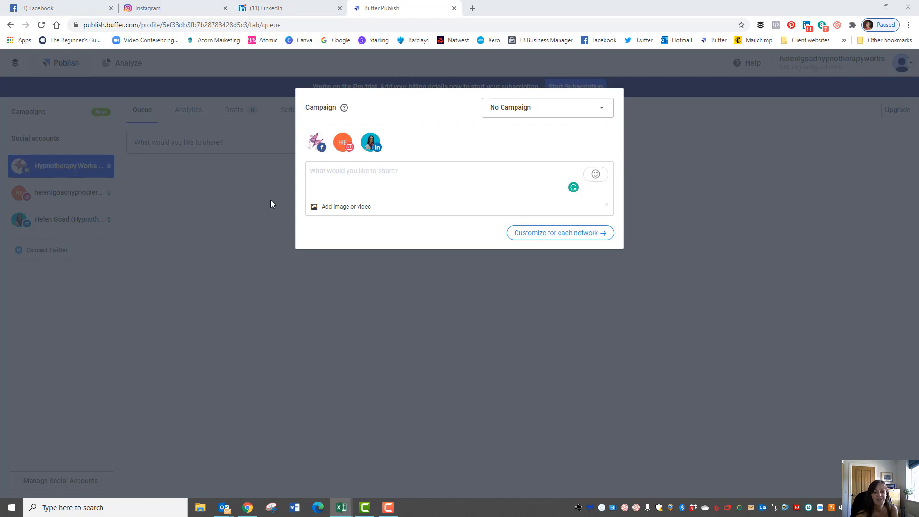
key("alt+Tab")
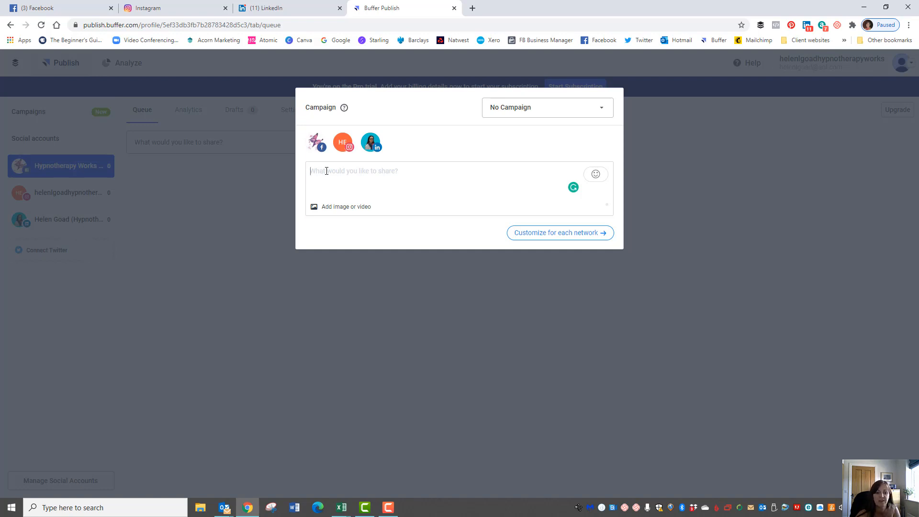
Paste the Seth Godin quote and Excel hashtag block, fixing 'thigns' and 'reexperienceing'
right_click(327, 171)
left_click(347, 242)
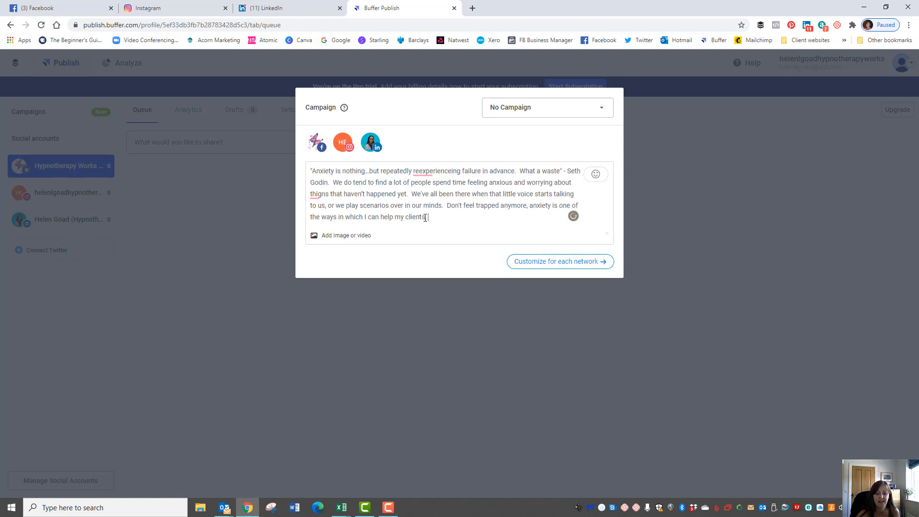
key("Return")
key("Return")
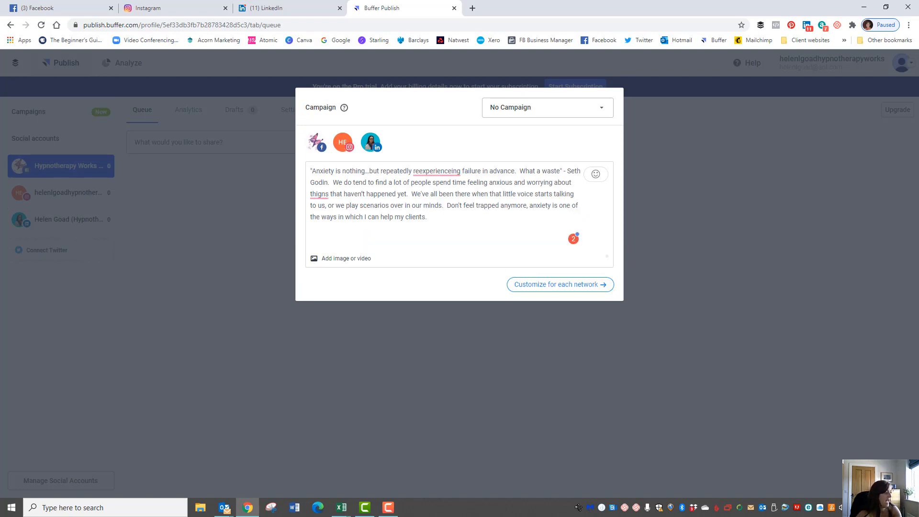
key("alt+Tab")
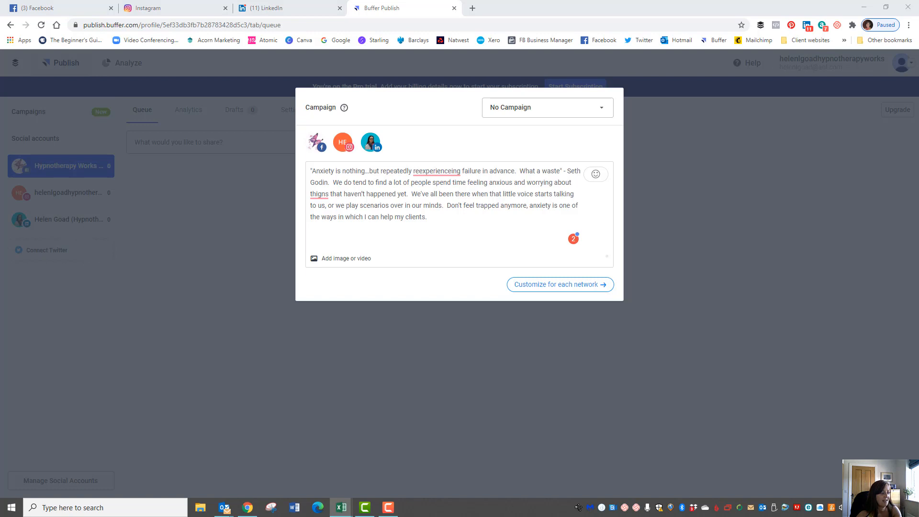
key("alt+Tab")
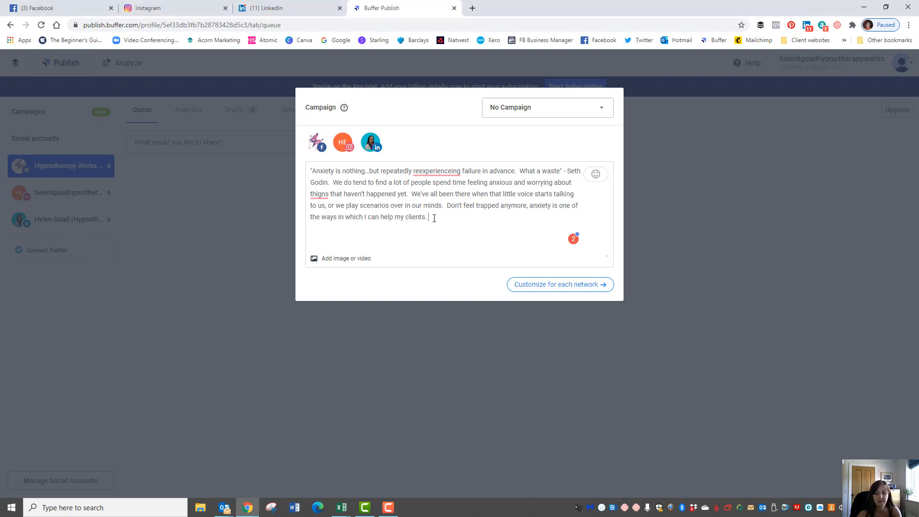
type("#tuesdaytip #quotes #wisdom #anxiety #HypnotherapyCumbria #BRWTHelen #BRWTPenrith #HypnotherapyHelen  #Hypnotherapy #Hypnotherapyworks #Hypnotherapist #hypnotherapistsofinstagram #Hypnotherapy #Hypnotherapists #BWRT #Brainworkingrecursivetherapy #Cumbria #Penrith #Penrithcumbria #Panicattacks #anxietydisorders #emotionalhealth #mentalwellness  #emotionalwellbeing #Mentalhealthquotes #Alternativetherapy #phobias #fears  #talkingtherapyhelps #mentalhealthmatters")
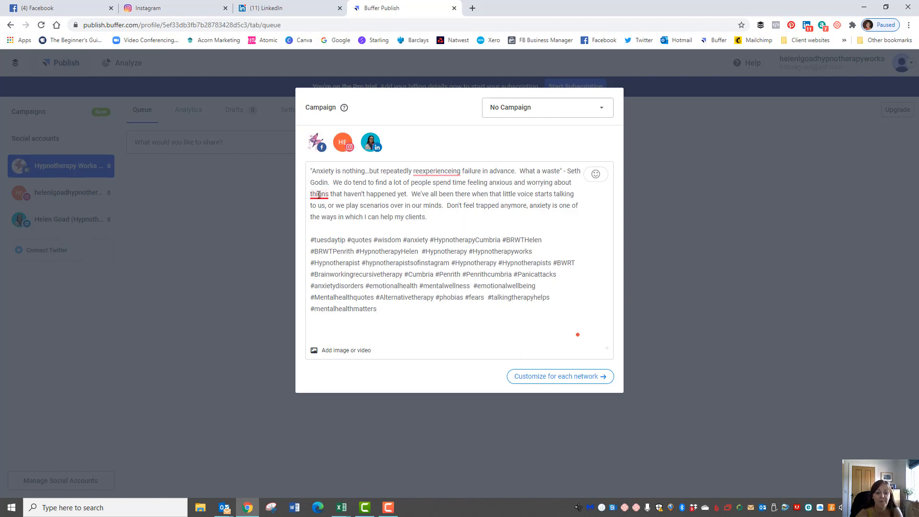
mouse_move(320, 194)
left_click(326, 211)
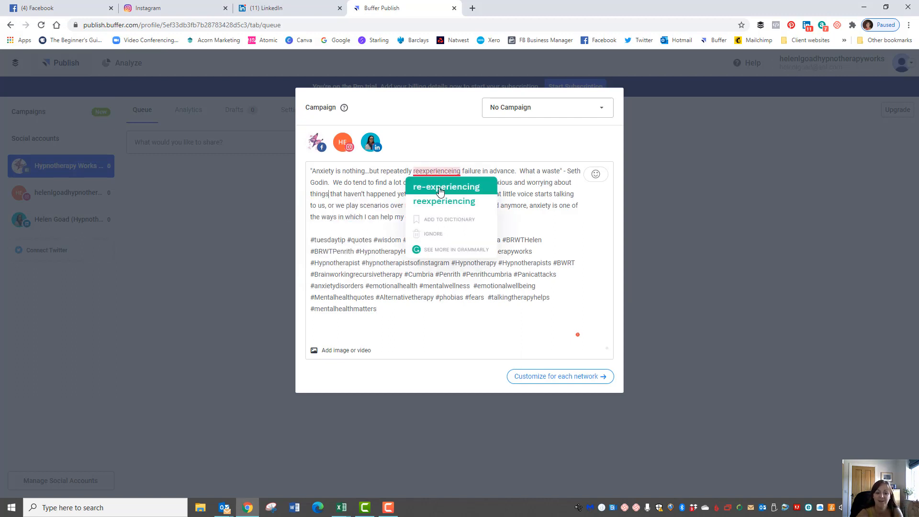
left_click(446, 187)
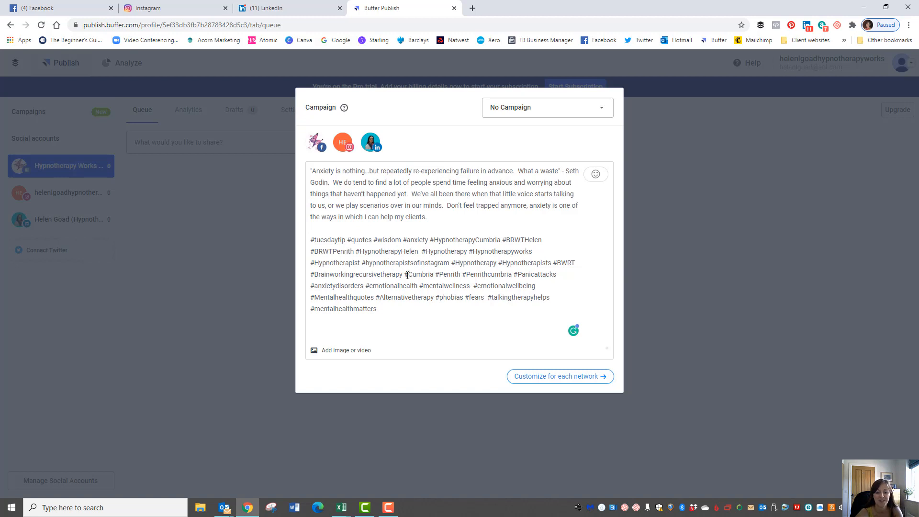
Insert grinning, nerd-face and monkey emoji after 'clients.'
left_click(595, 174)
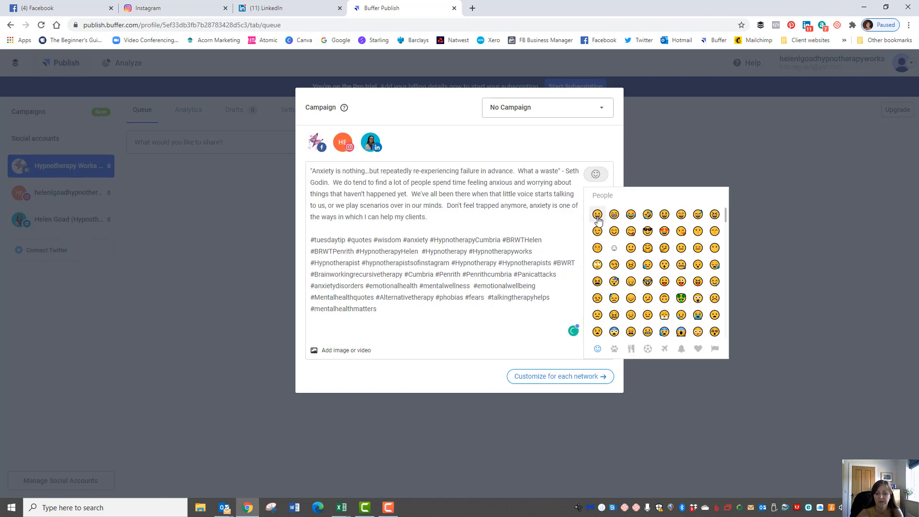
left_click(598, 217)
left_click(648, 282)
left_click(481, 228)
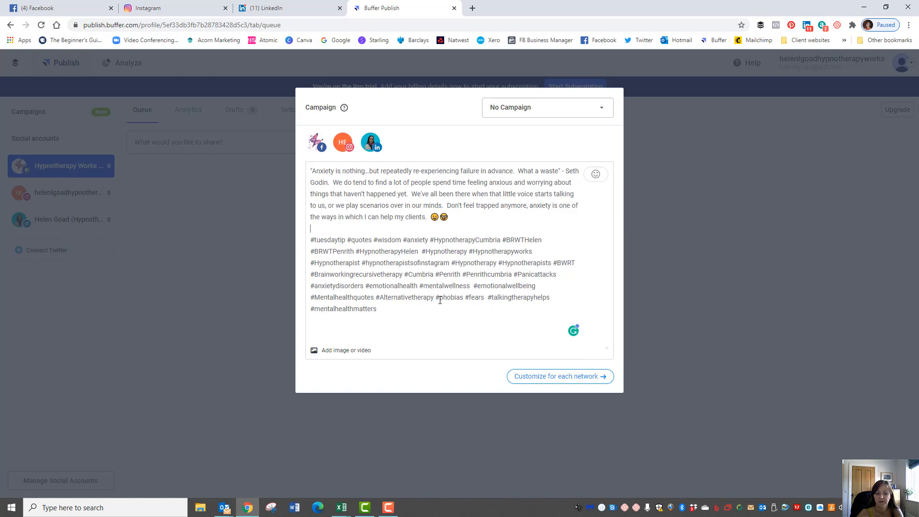
left_click(595, 174)
scroll(646, 326, "down", 3)
scroll(646, 325, "down", 5)
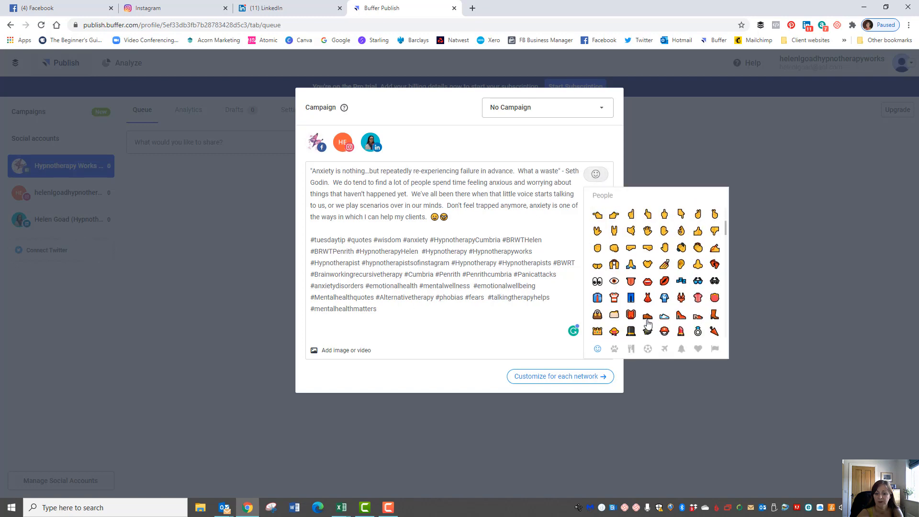
left_click(614, 296)
left_click(525, 228)
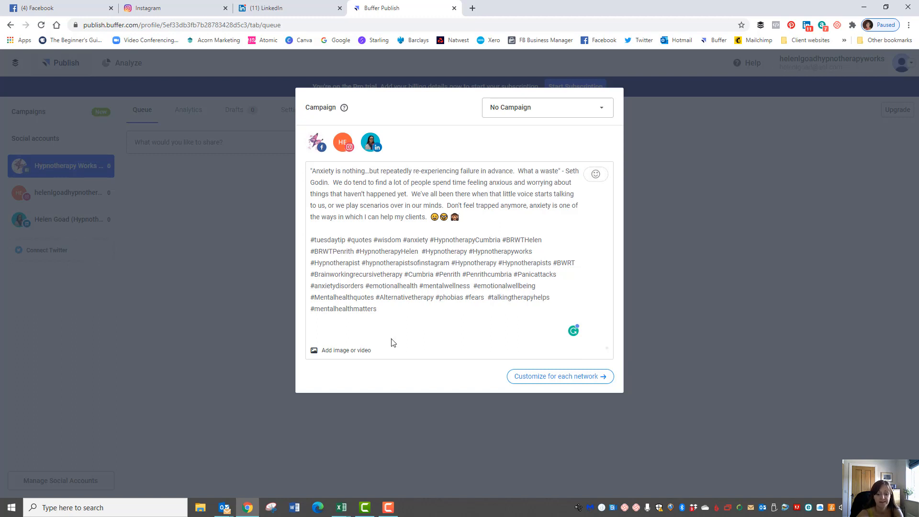
Attach the anxiety quote JPG from Dropbox > ACORN DIGITAL MARKETING > Social images
left_click(325, 353)
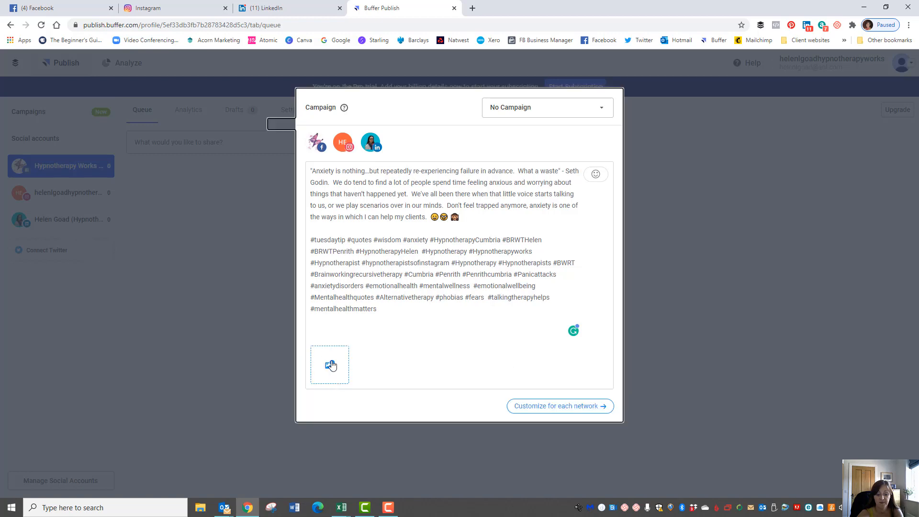
left_click(332, 365)
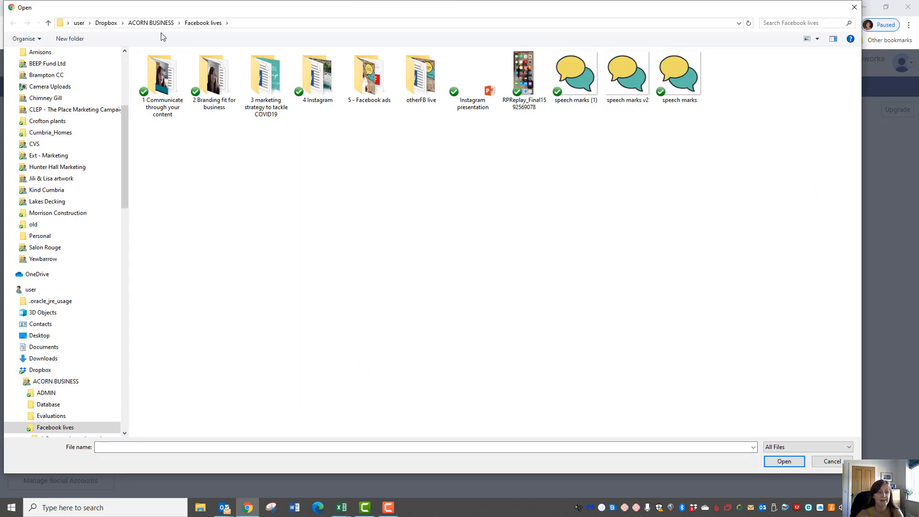
left_click(142, 27)
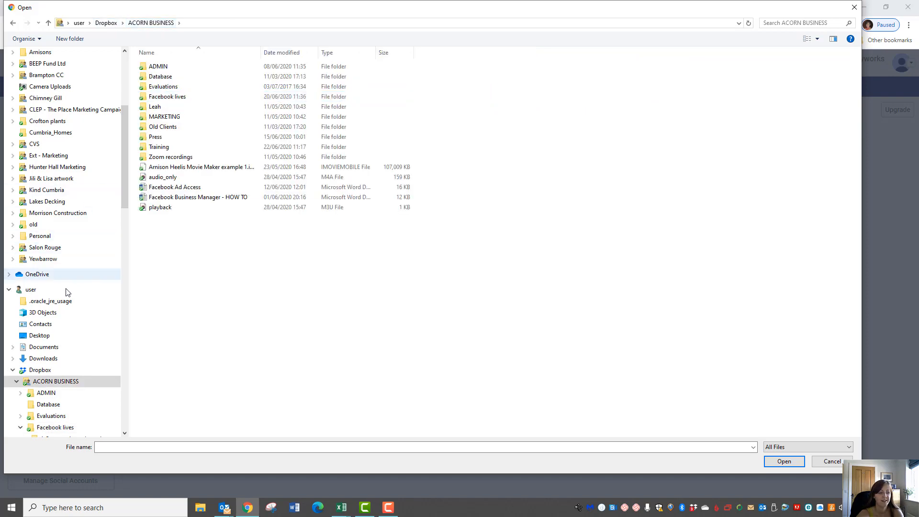
scroll(82, 181, "up", 4)
left_click(77, 137)
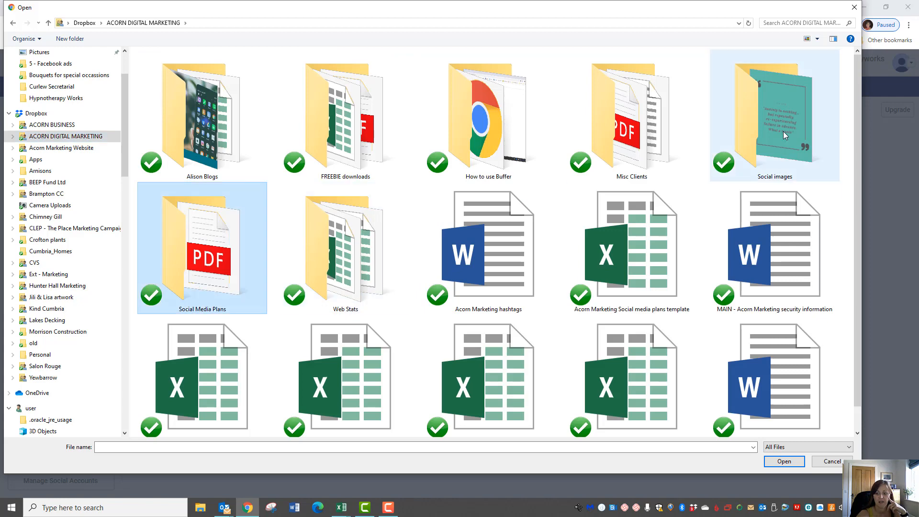
double_click(775, 125)
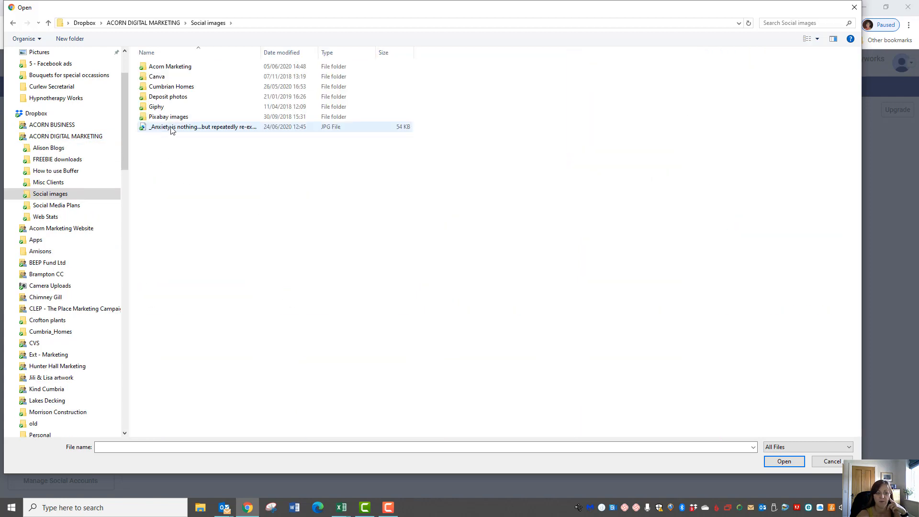
left_click(171, 127)
left_click(783, 461)
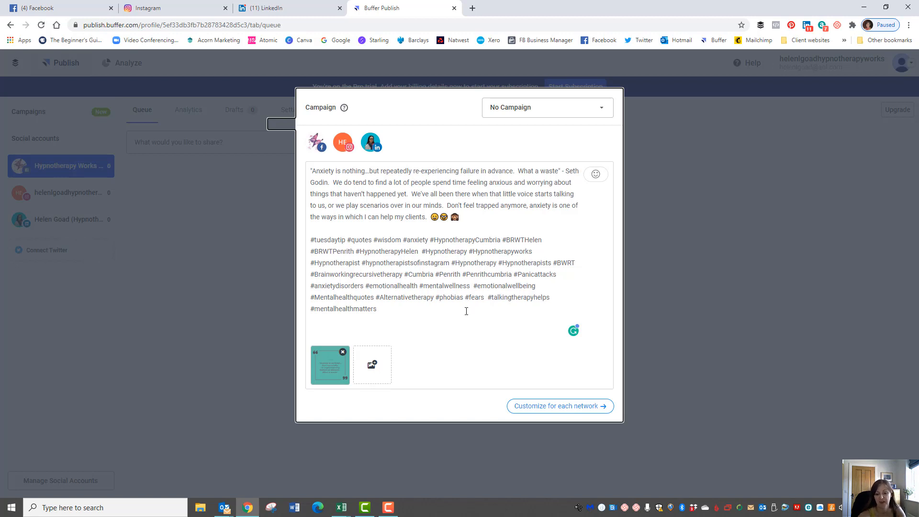
Split the post into per-network versions and remove the hashtags from the Facebook version
left_click(556, 410)
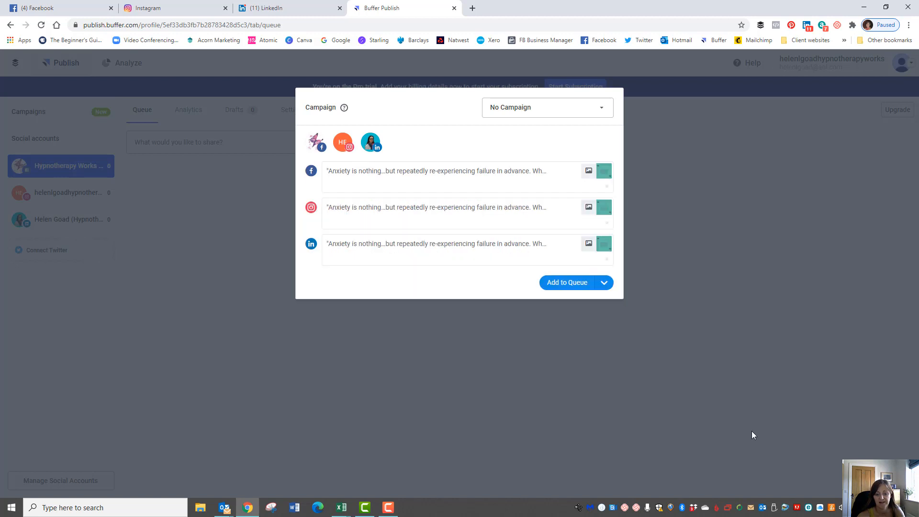
left_click(432, 173)
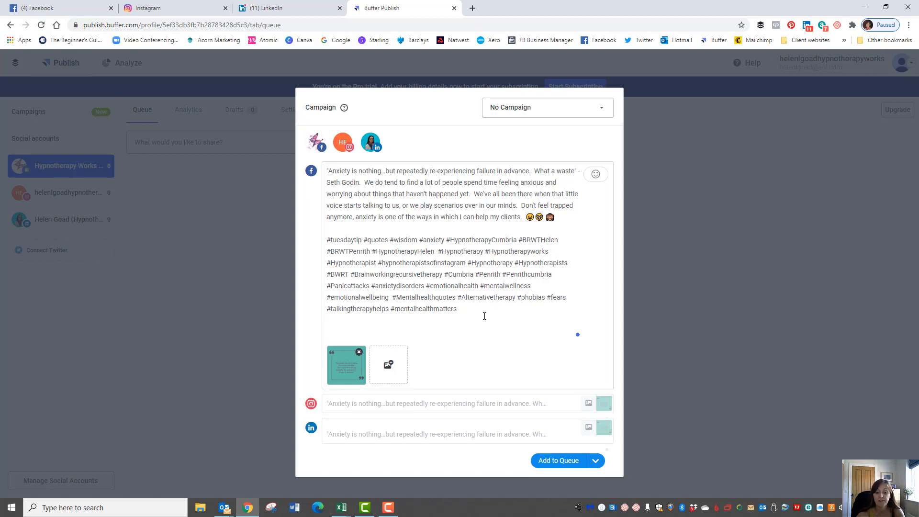
left_click_drag(470, 309, 324, 238)
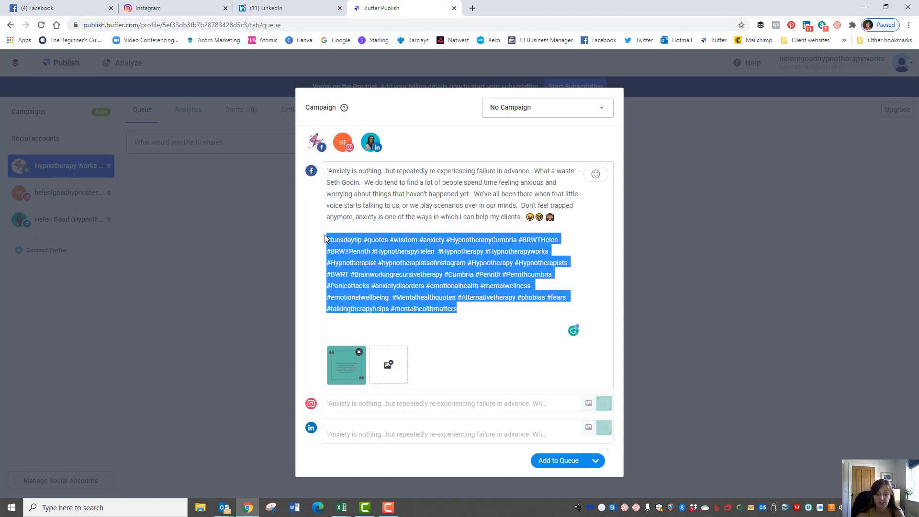
key("BackSpace")
key("BackSpace")
key("BackSpace")
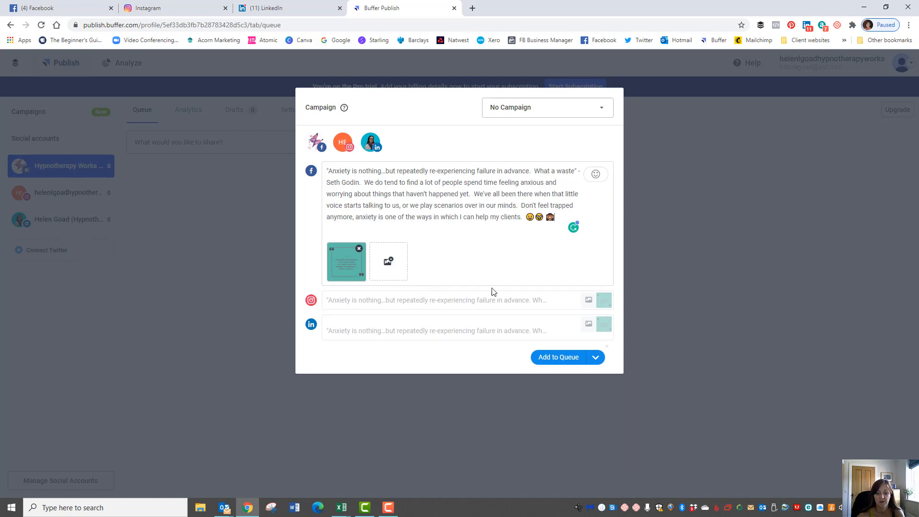
Insert blank lines above the hashtags in the Instagram version
left_click(473, 304)
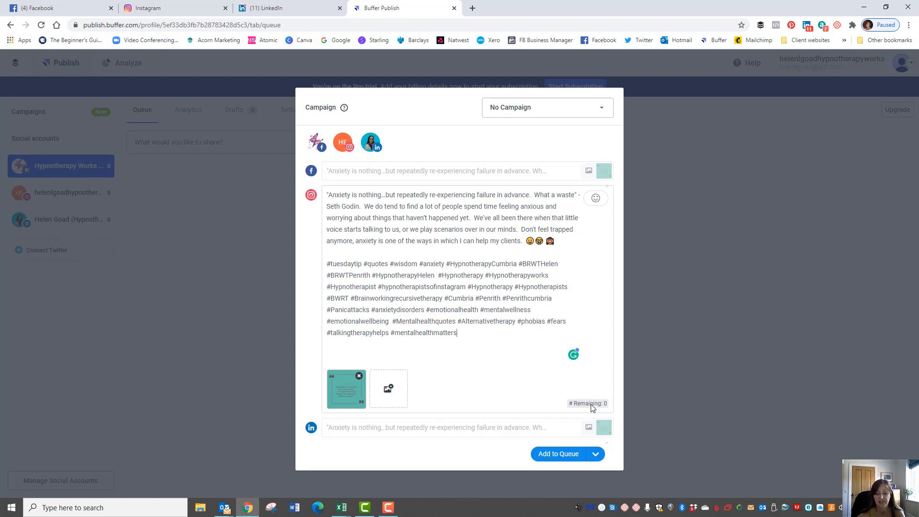
left_click_drag(459, 344, 395, 332)
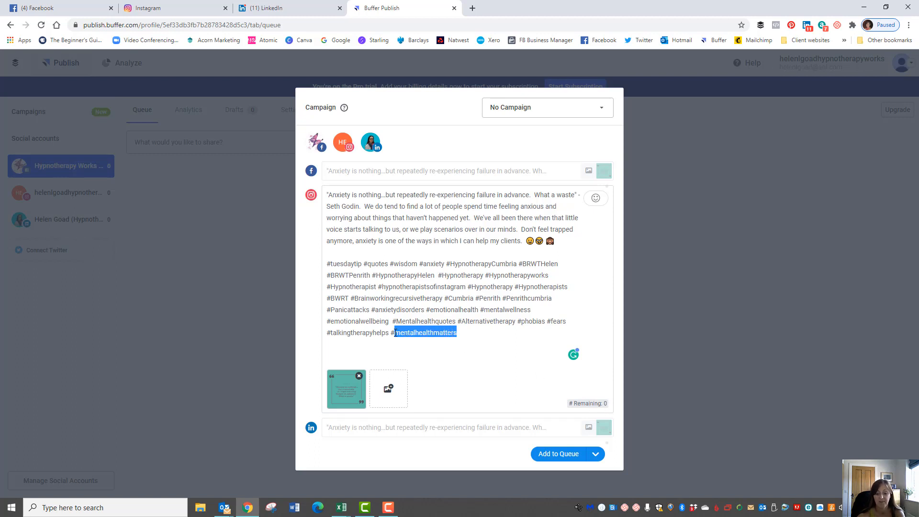
left_click(469, 331)
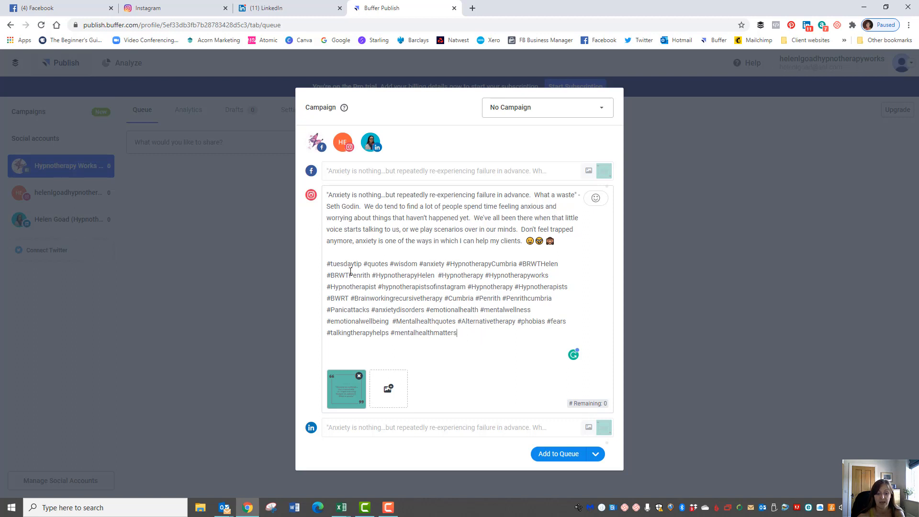
key("Return")
key("Return")
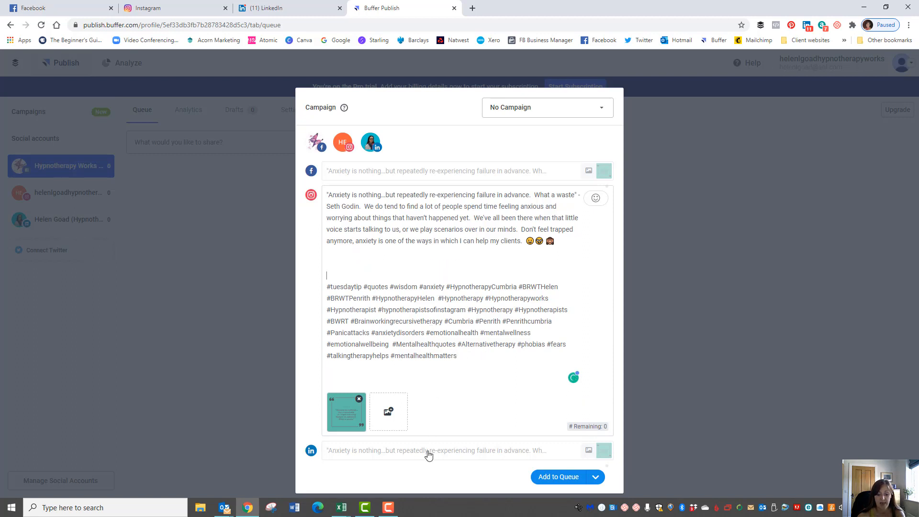
Delete LinkedIn hashtags from #HypnotherapyHelen onward so the list ends at #BRWTPenrith
left_click(427, 452)
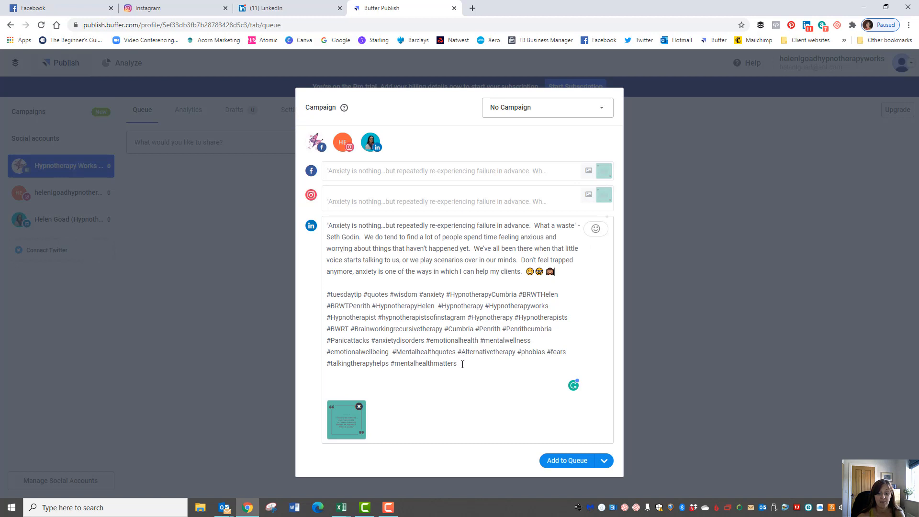
left_click_drag(462, 364, 372, 306)
key("BackSpace")
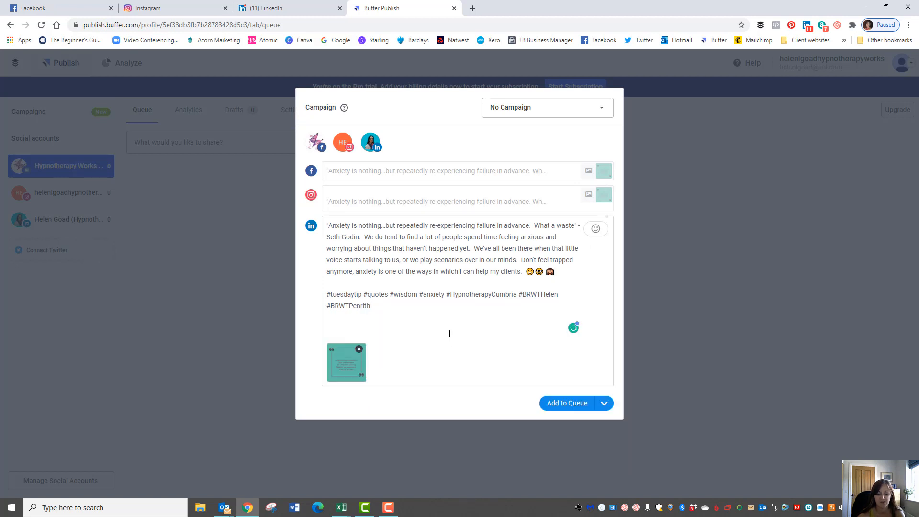
key("Delete")
key("Delete")
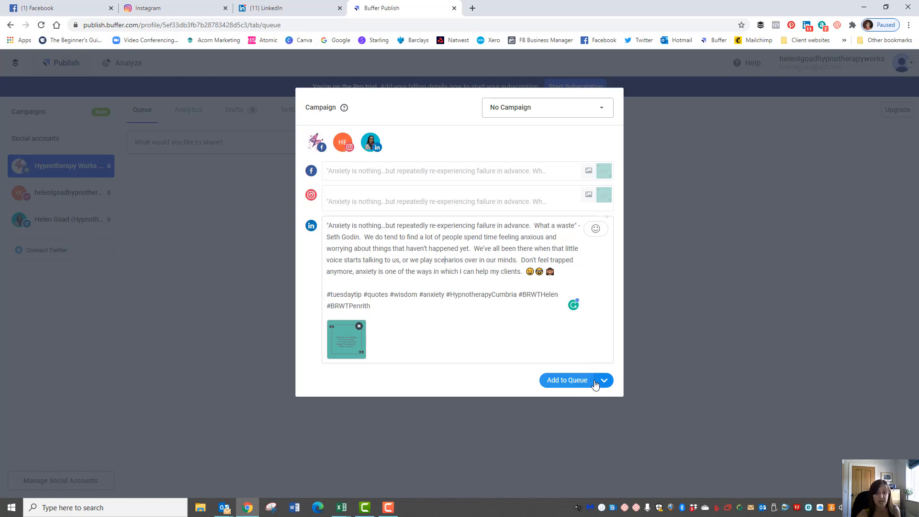
Use Schedule Posts to set the quote post for Tuesday July 7, 2020 at 7:10 PM
left_click(604, 381)
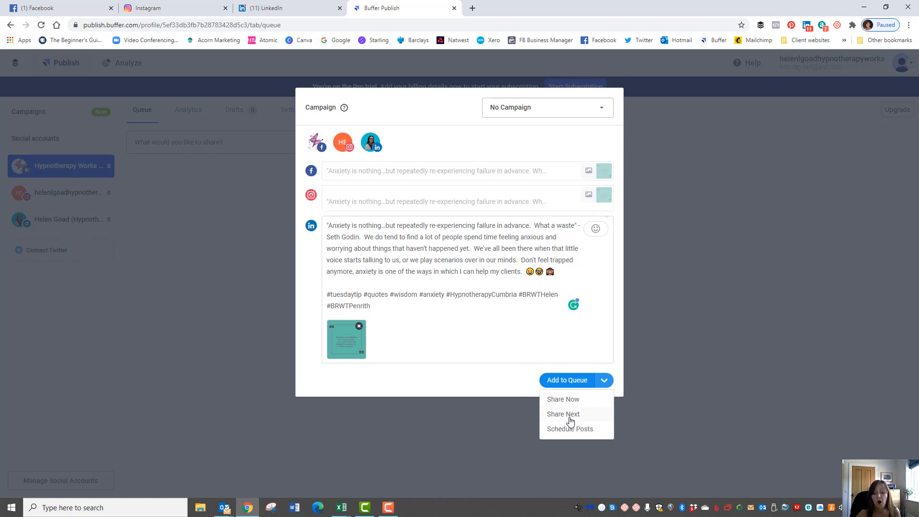
left_click(559, 429)
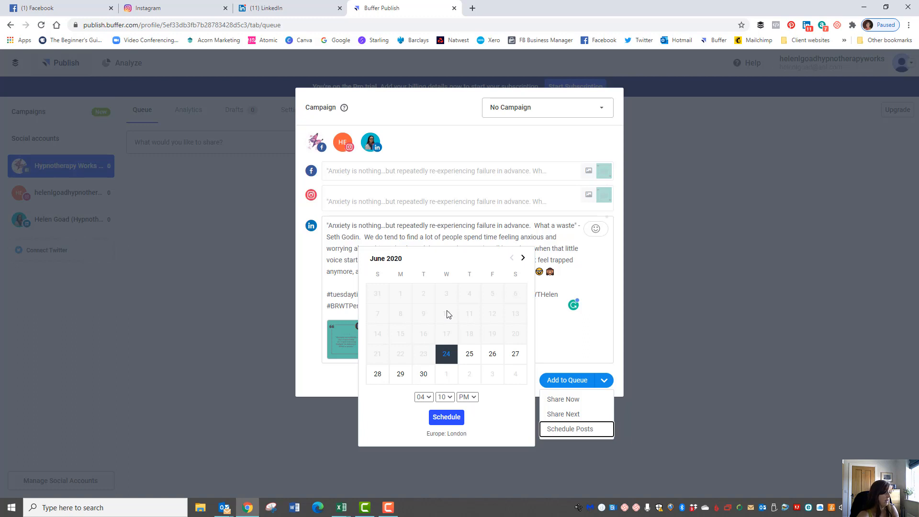
left_click(523, 258)
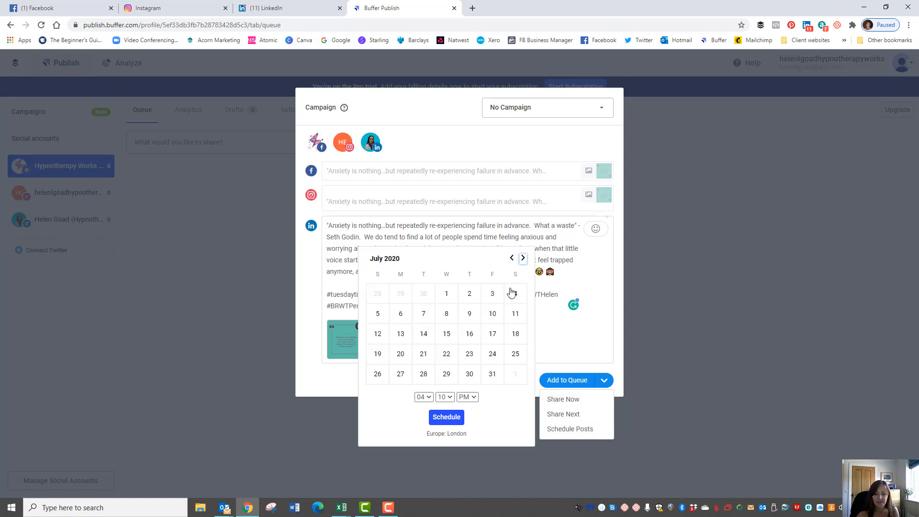
left_click(424, 316)
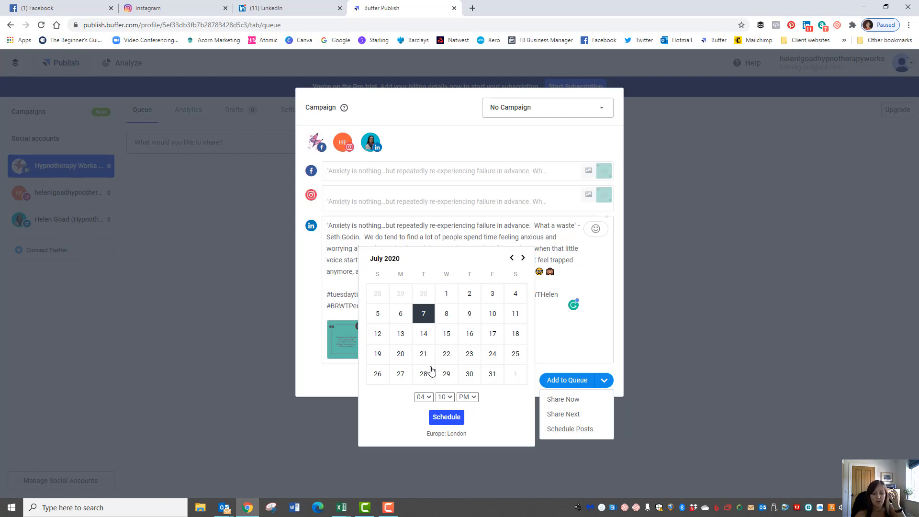
left_click(423, 396)
left_click(423, 309)
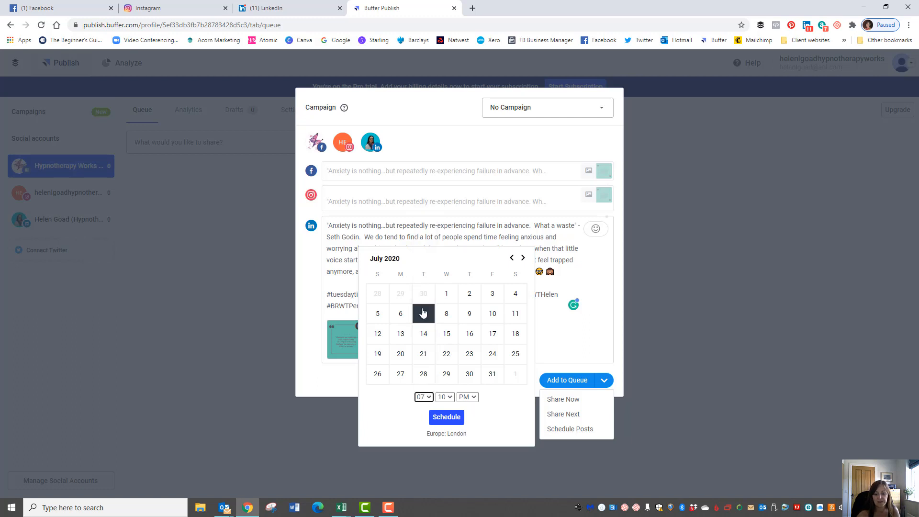
left_click(446, 418)
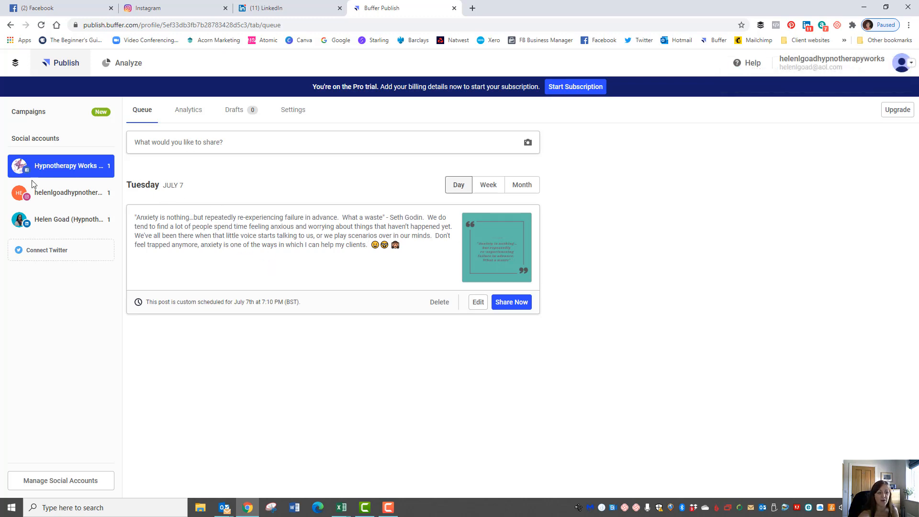
Check the Instagram and LinkedIn queues, including LinkedIn's monthly calendar, for the July 7 post
left_click(38, 191)
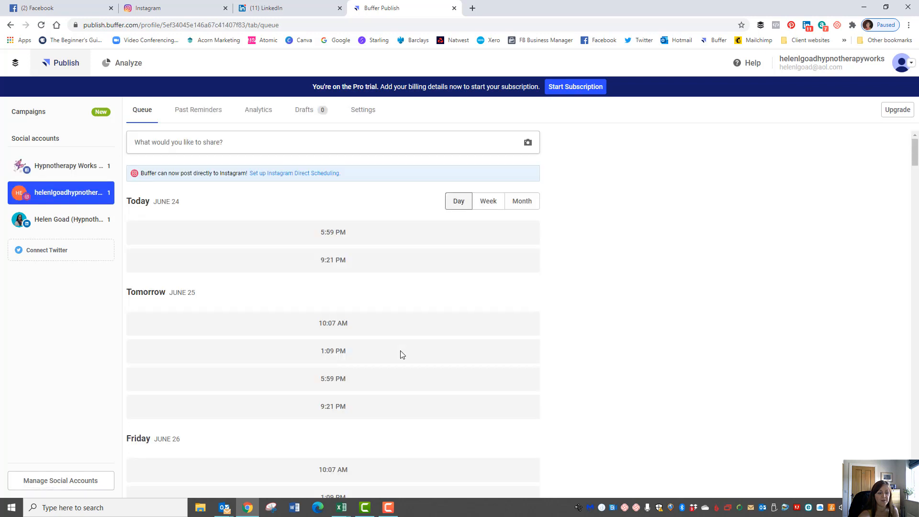
scroll(383, 239, "down", 7)
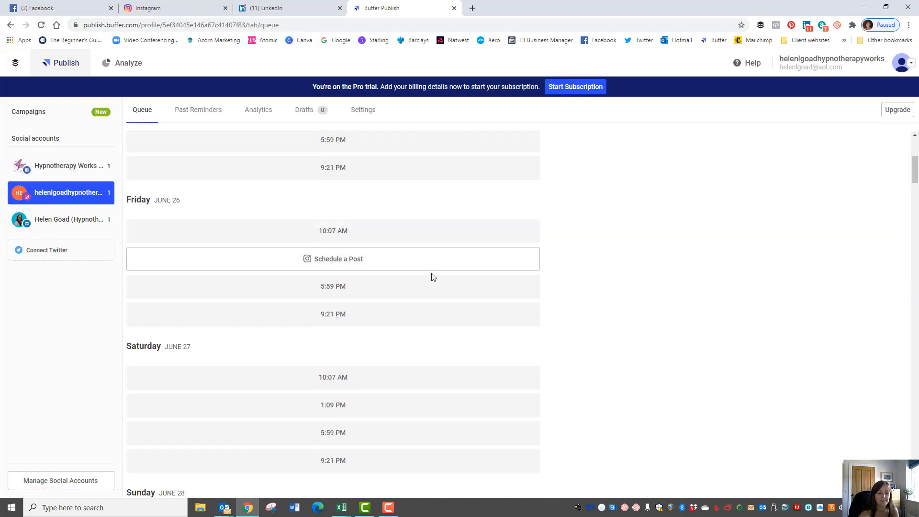
scroll(390, 268, "up", 7)
left_click(45, 218)
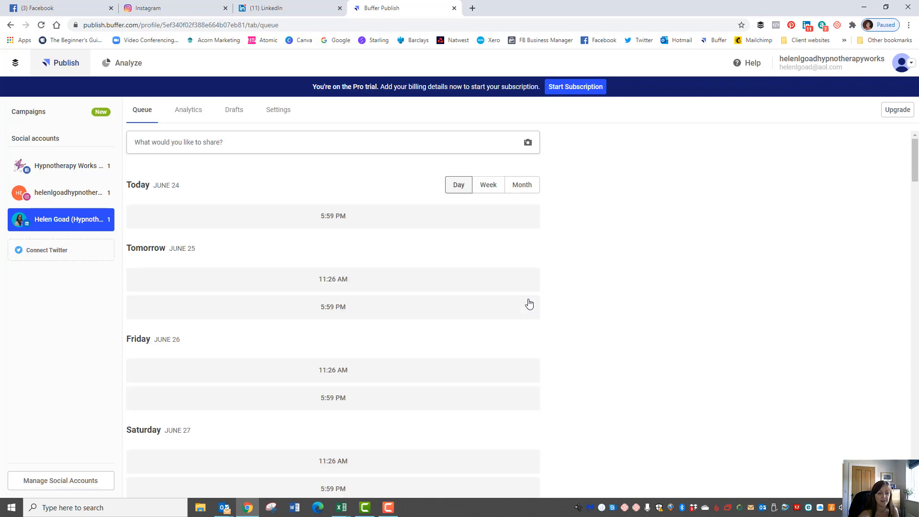
scroll(548, 328, "down", 4)
scroll(548, 328, "up", 4)
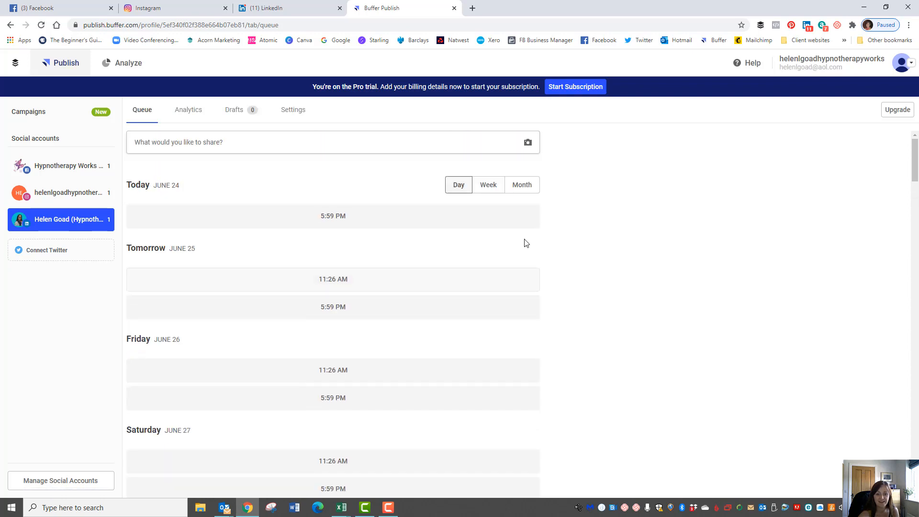
left_click(520, 189)
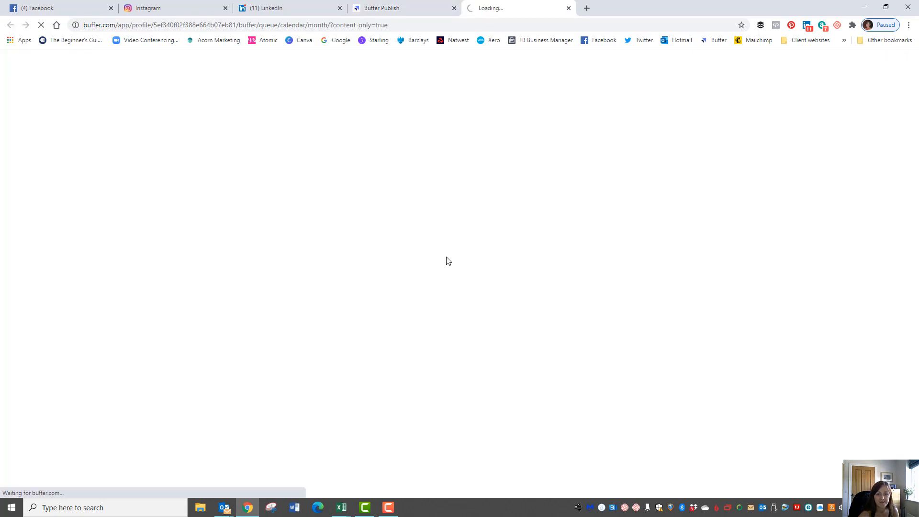
left_click(568, 9)
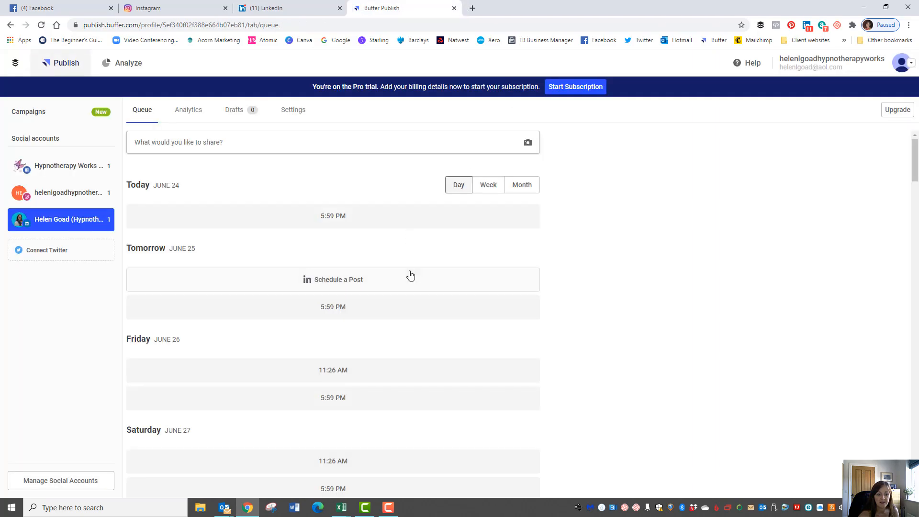
scroll(411, 273, "down", 8)
scroll(425, 307, "down", 15)
scroll(453, 324, "up", 4)
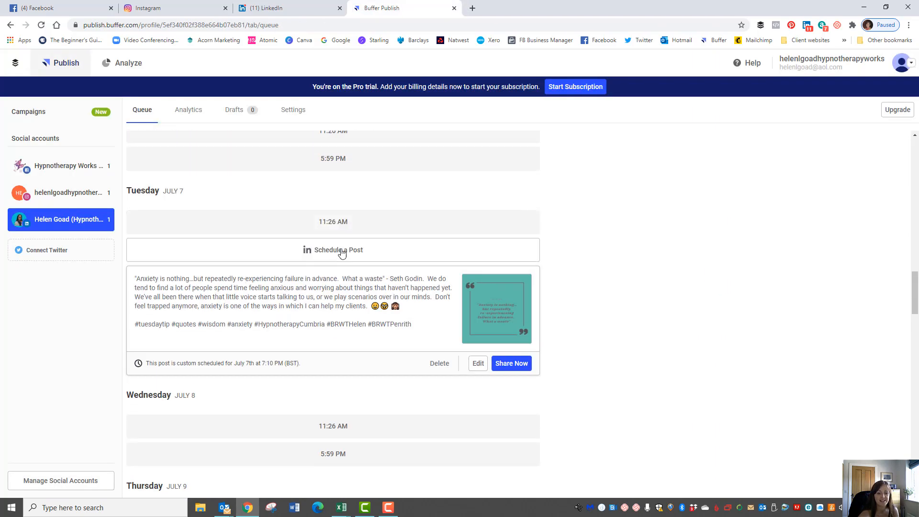
scroll(382, 253, "up", 3)
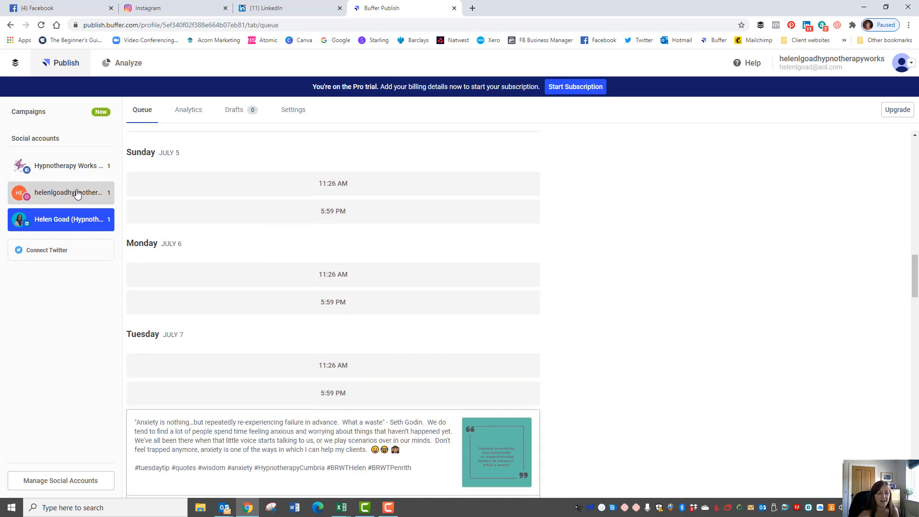
Recheck the Instagram and Facebook queues, finishing on the Instagram account's queue
left_click(72, 193)
scroll(353, 307, "down", 15)
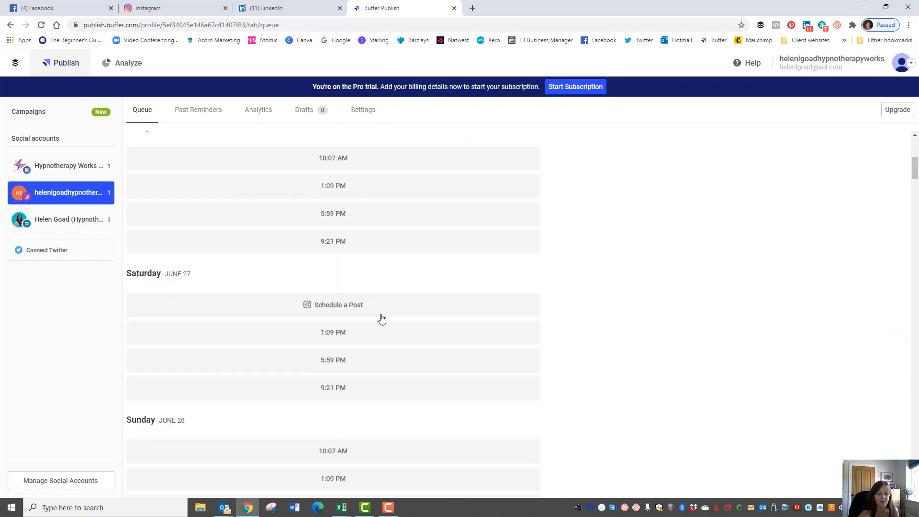
scroll(432, 331, "down", 20)
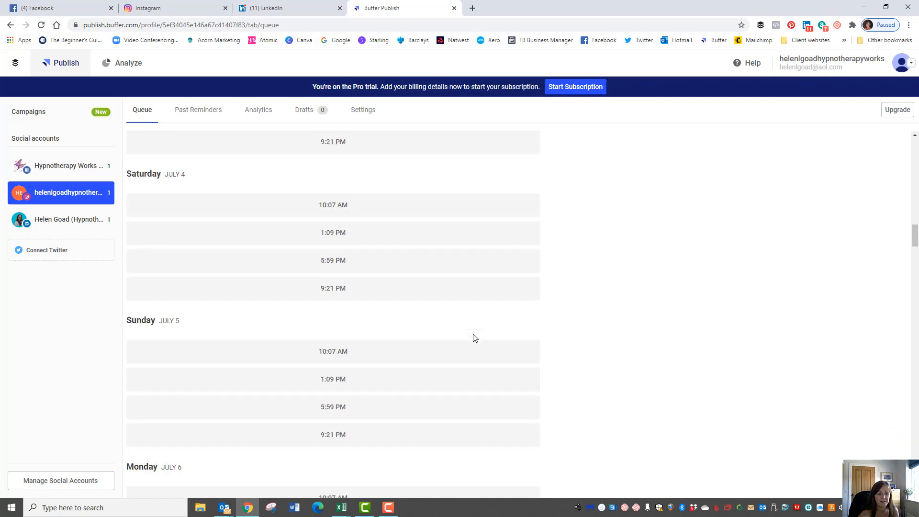
scroll(475, 339, "down", 4)
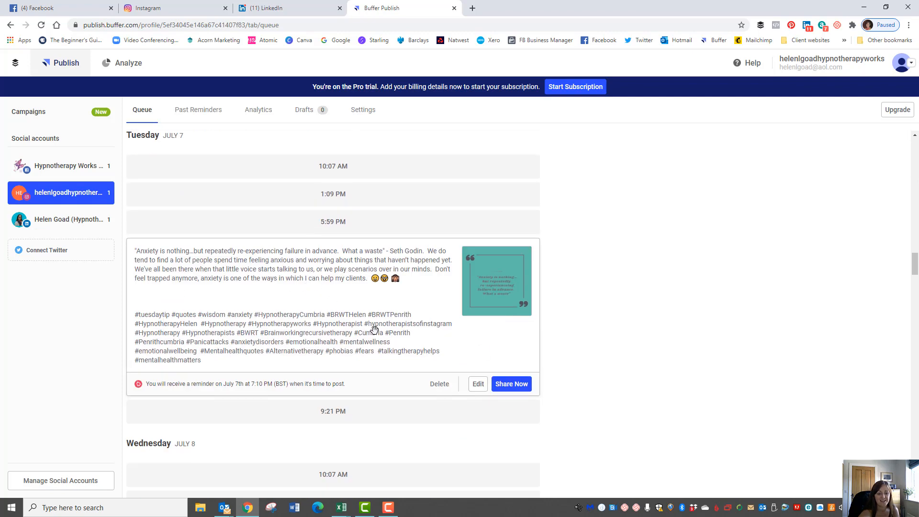
scroll(595, 315, "up", 20)
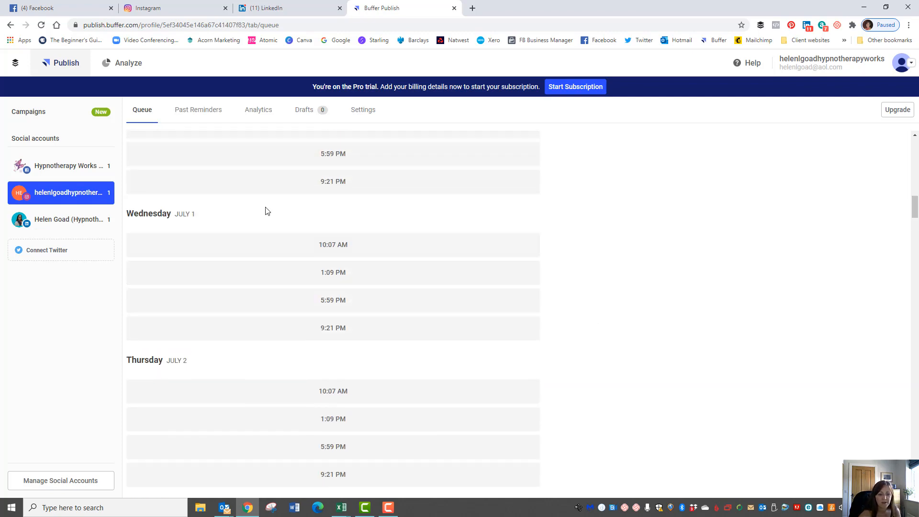
scroll(418, 306, "up", 15)
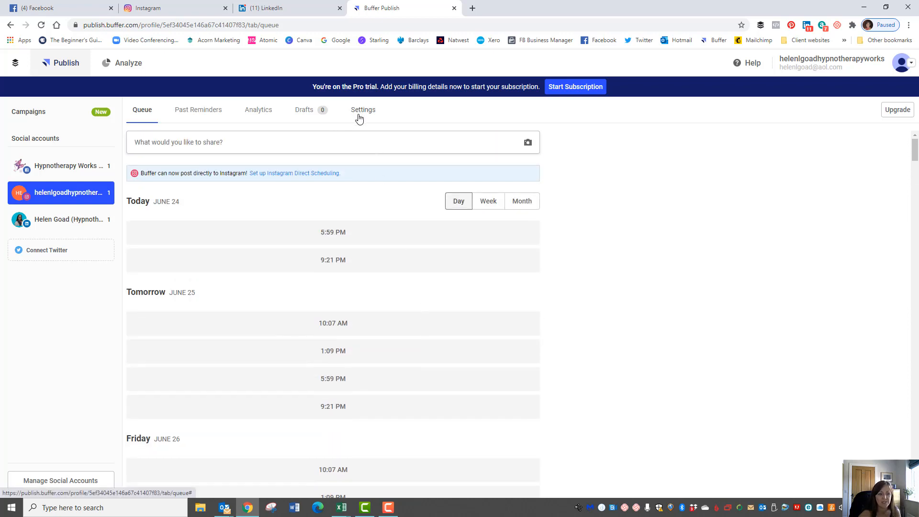
left_click(57, 166)
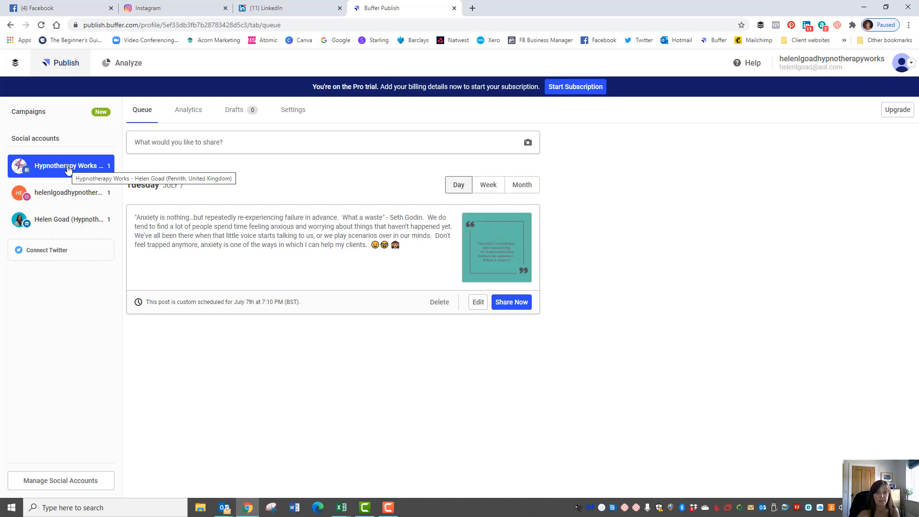
left_click(54, 195)
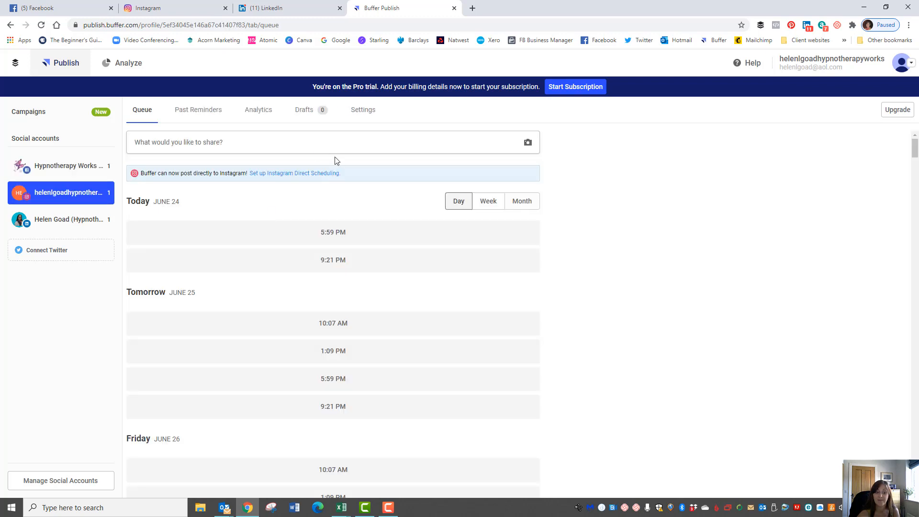
Clear all posting times from the Instagram account's schedule
left_click(361, 112)
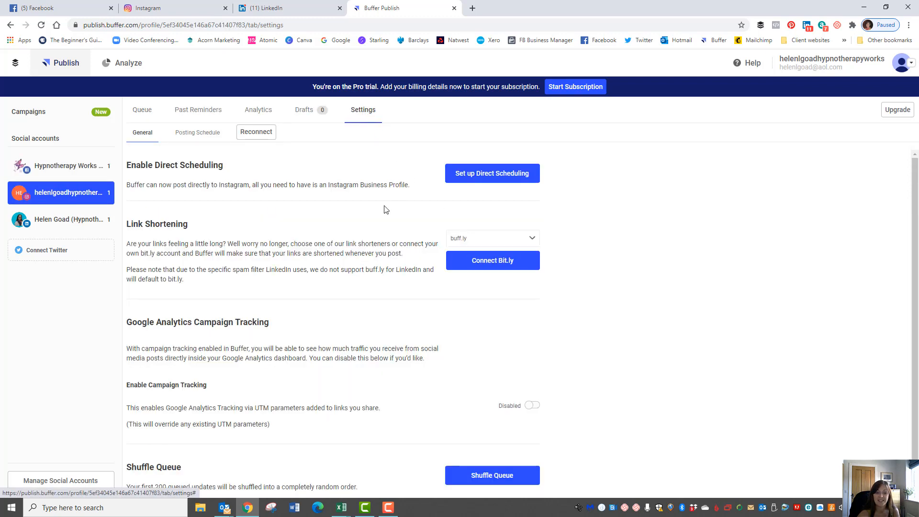
left_click(197, 132)
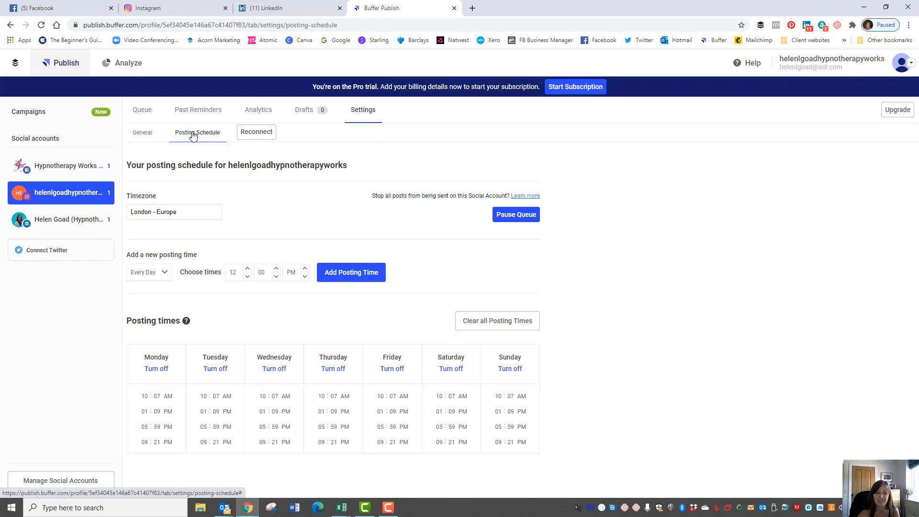
left_click(501, 322)
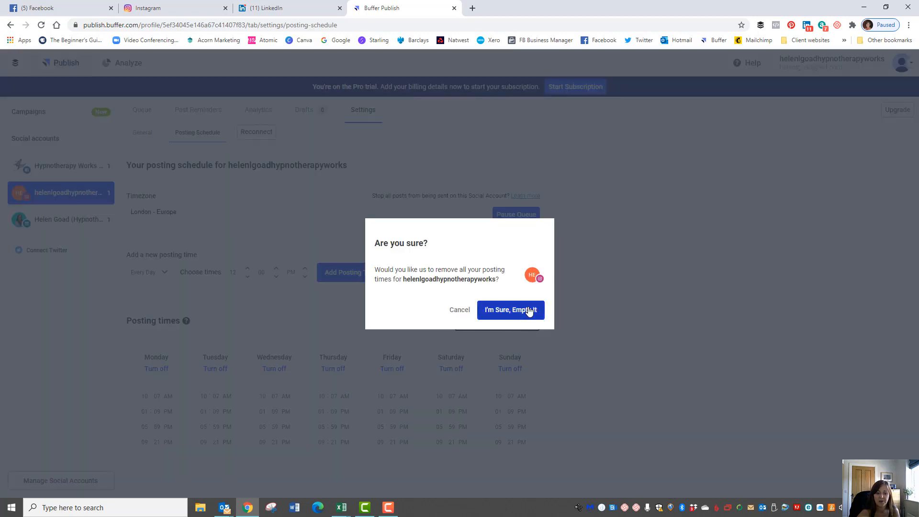
left_click(511, 310)
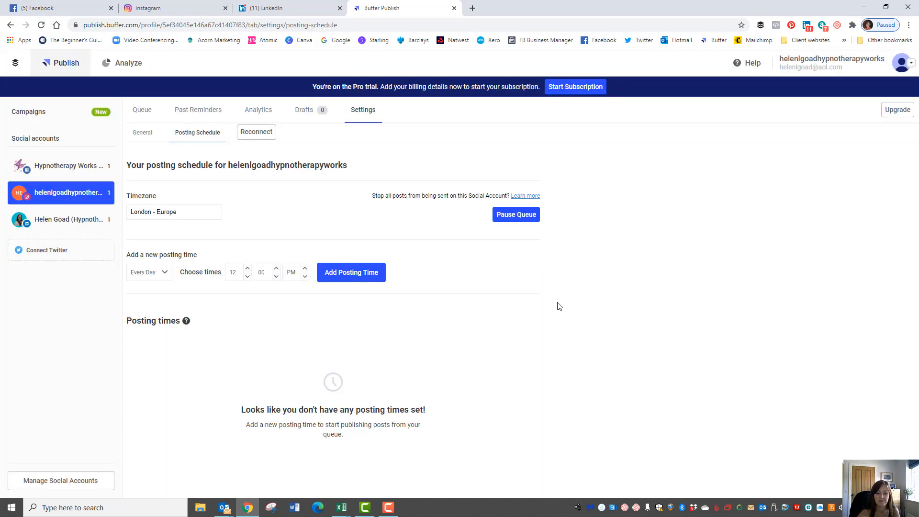
Clear all LinkedIn posting times and show its queue with the July 7 post
left_click(58, 224)
left_click(187, 134)
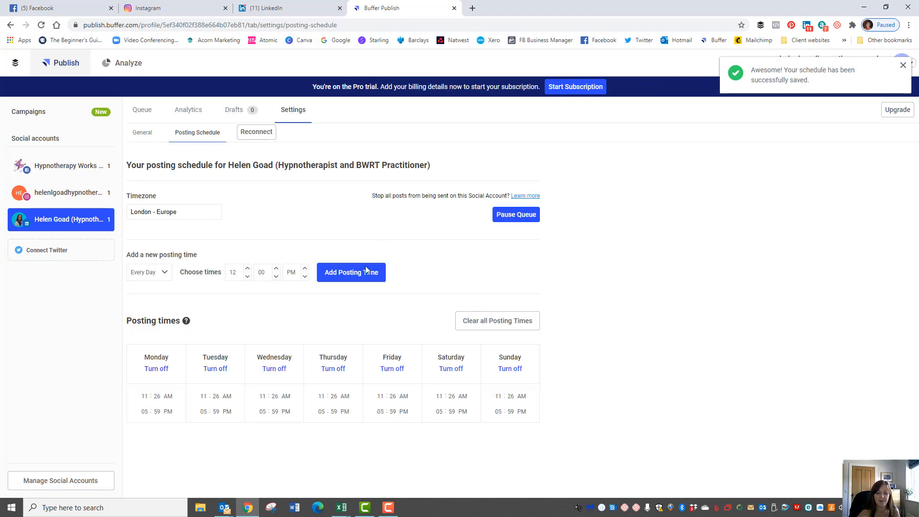
left_click(508, 320)
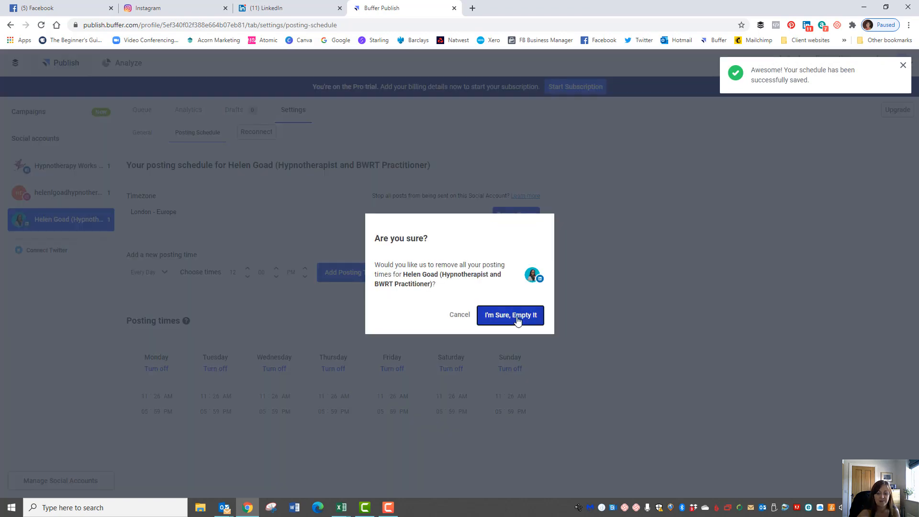
left_click(515, 314)
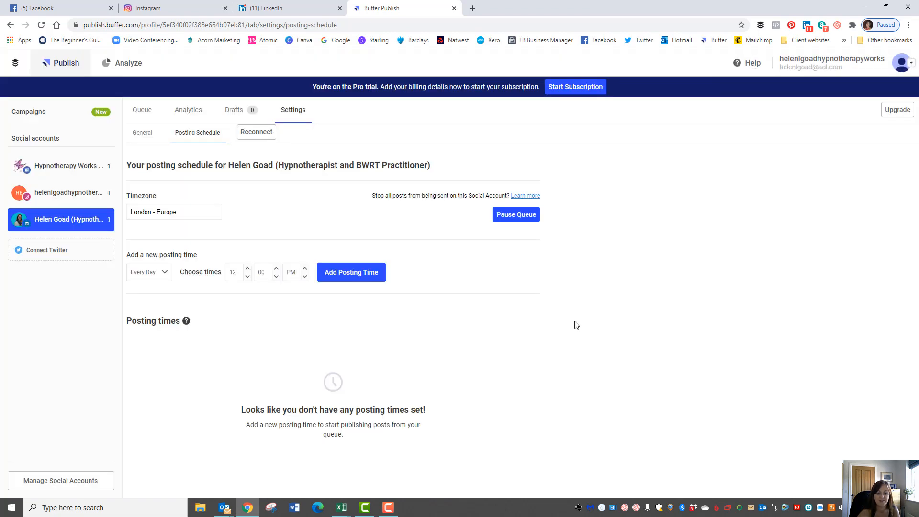
left_click(139, 116)
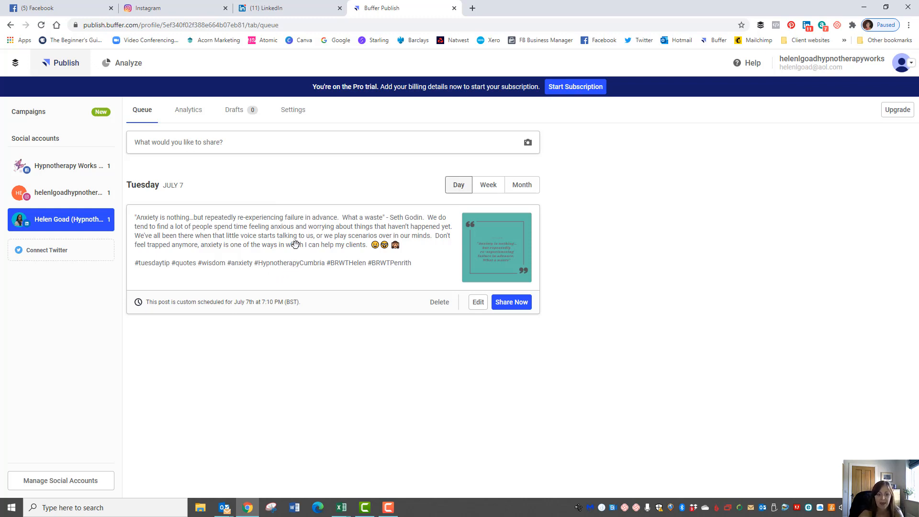
Re-save the LinkedIn quote post, keeping its schedule of July 7 at 7:10 PM
left_click(478, 302)
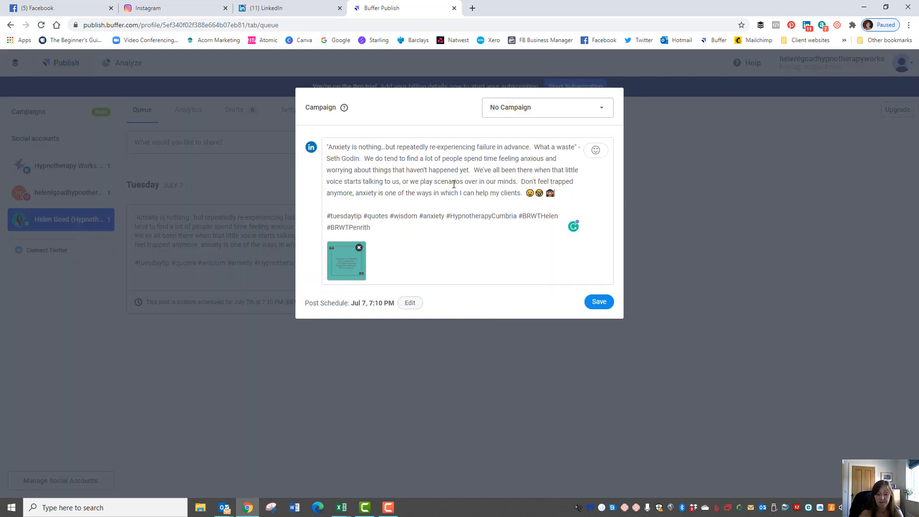
left_click(409, 306)
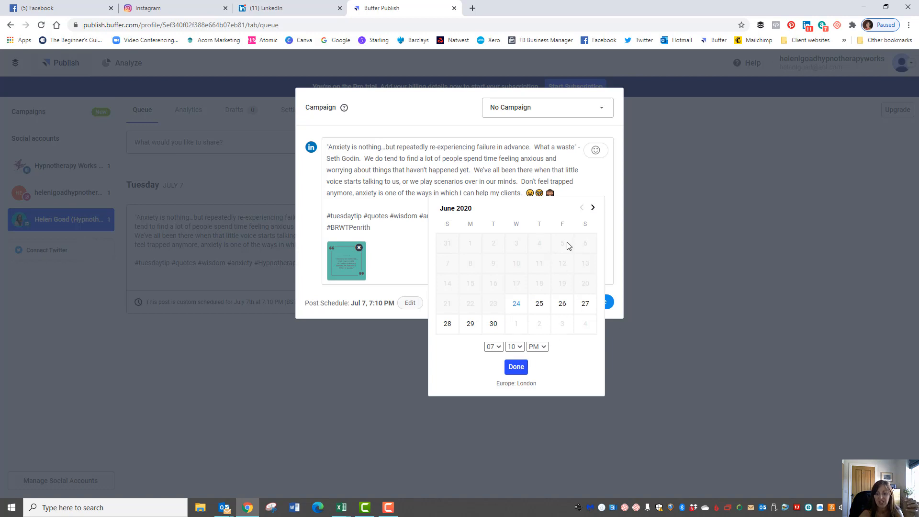
left_click(515, 367)
left_click(602, 307)
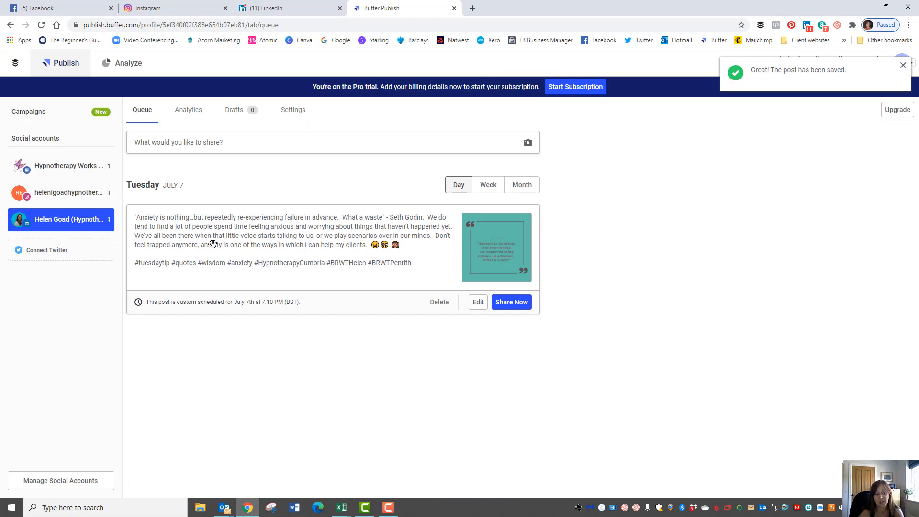
Check the Instagram and Facebook queues, then bring up Instagram's Direct Scheduling setup offer
left_click(59, 197)
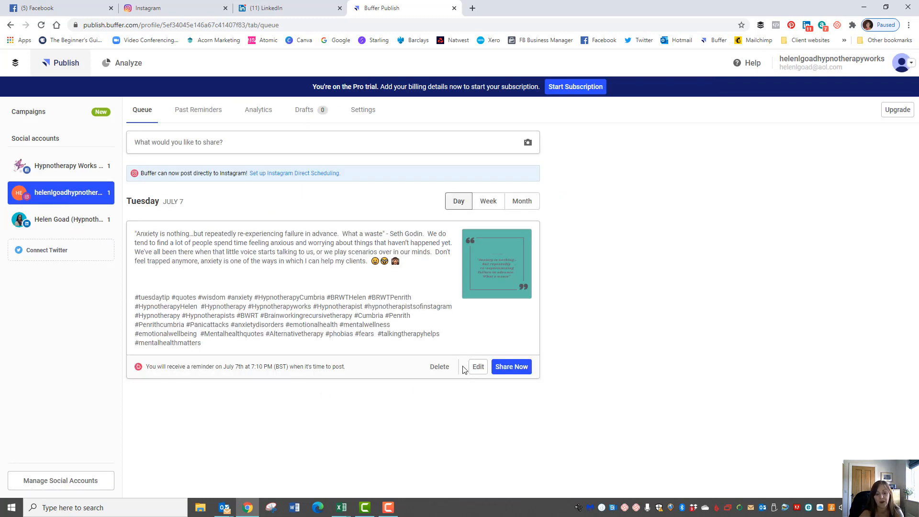
left_click(67, 165)
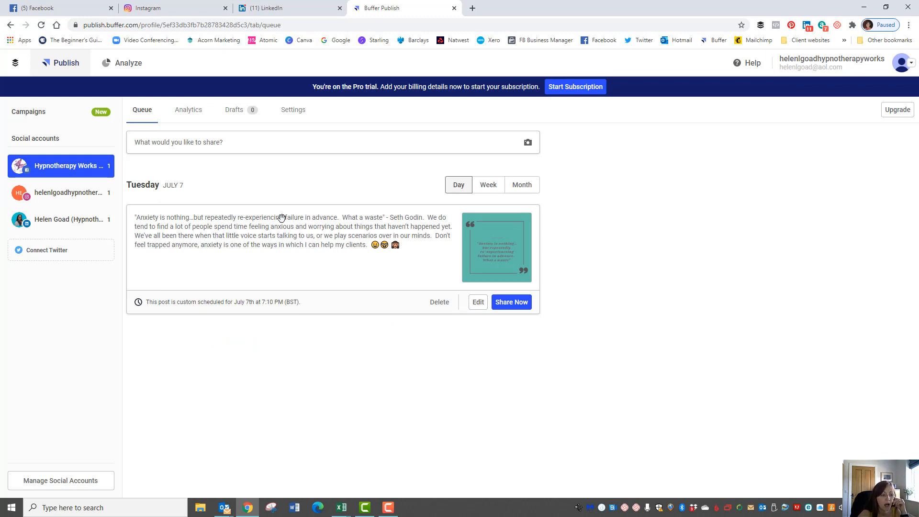
left_click(65, 196)
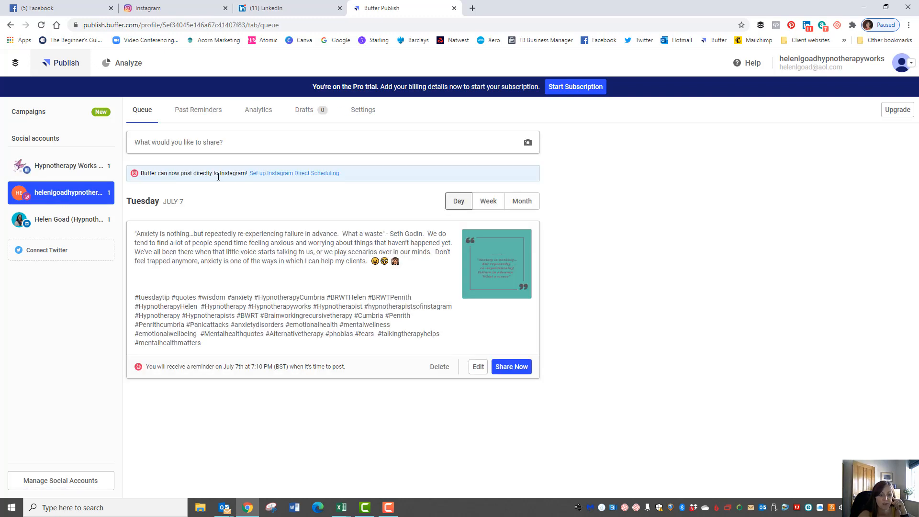
left_click(289, 180)
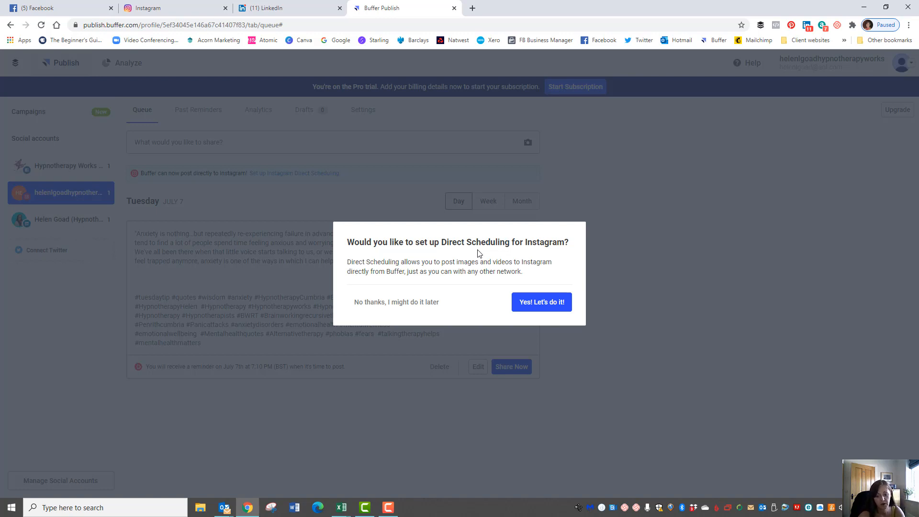
Accept the Direct Scheduling setup and continue to Facebook authentication
left_click(540, 306)
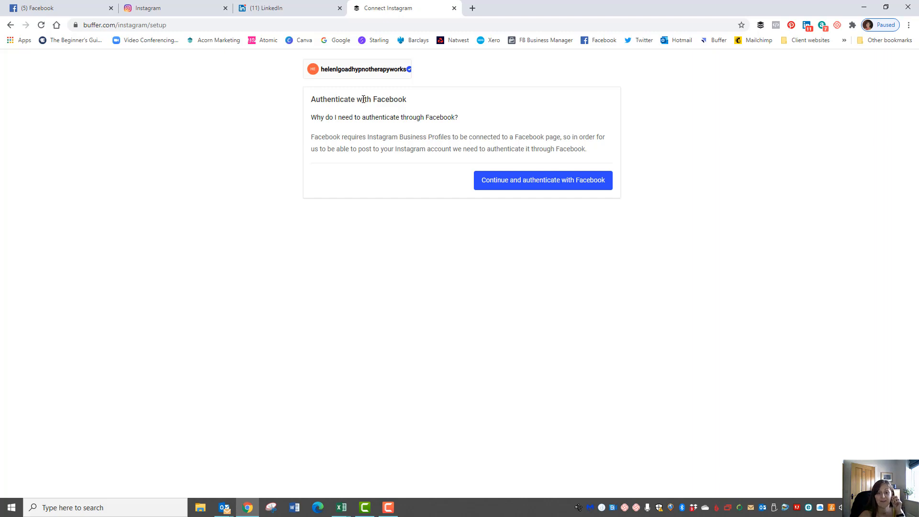
left_click(551, 186)
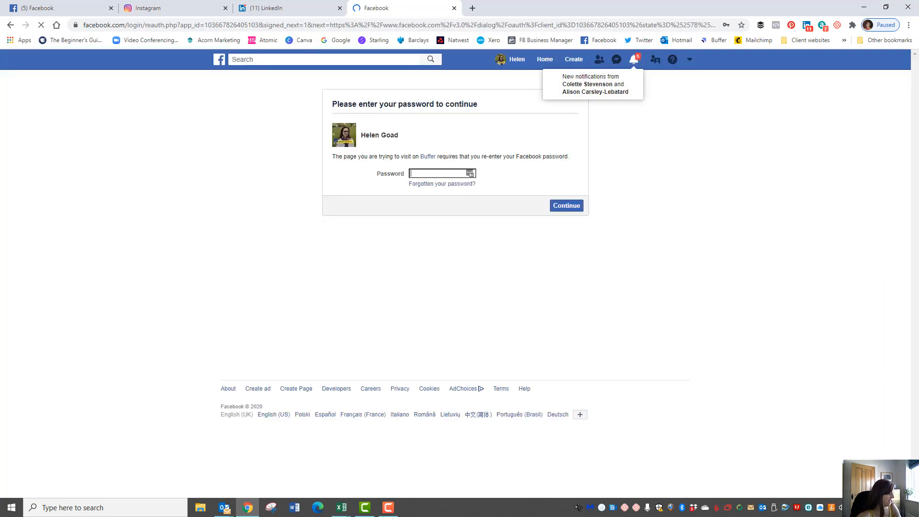
Re-enter the Facebook account password after the rejection and allow Buffer access to Instagram
key("alt+Tab")
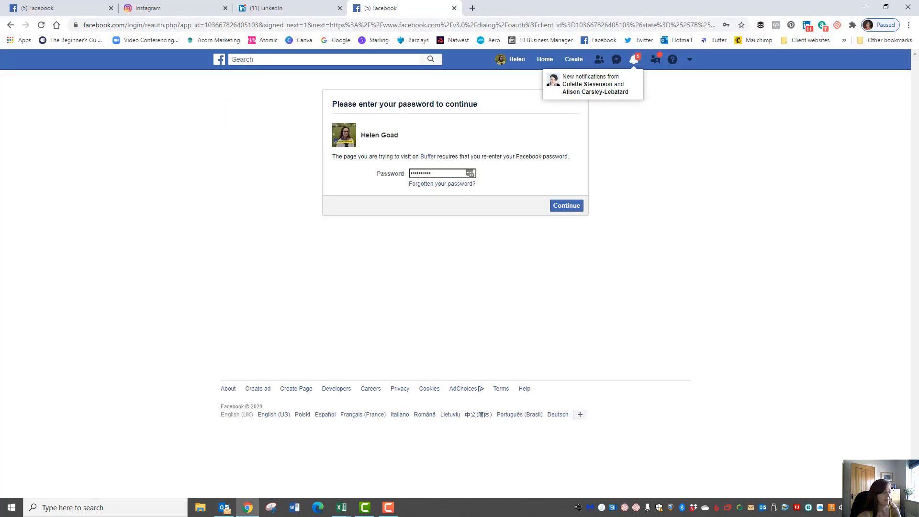
left_click(566, 206)
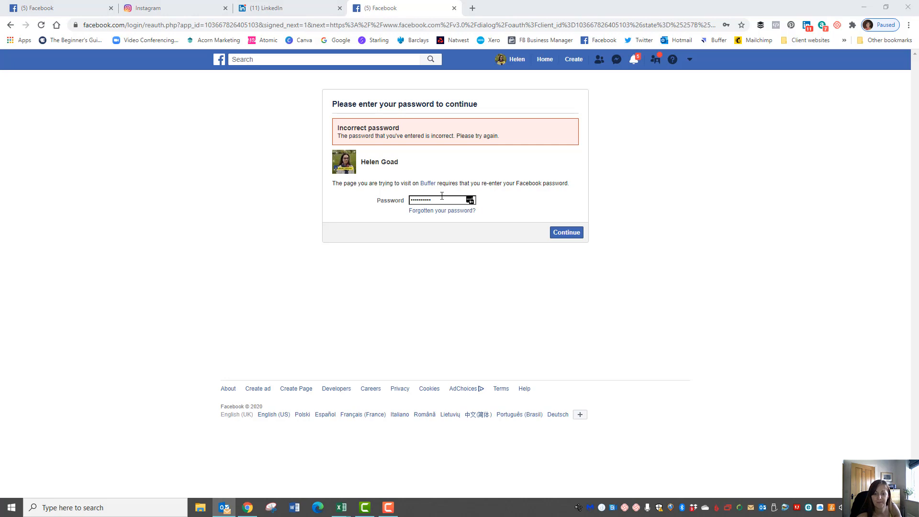
left_click_drag(469, 199, 412, 201)
type("**")
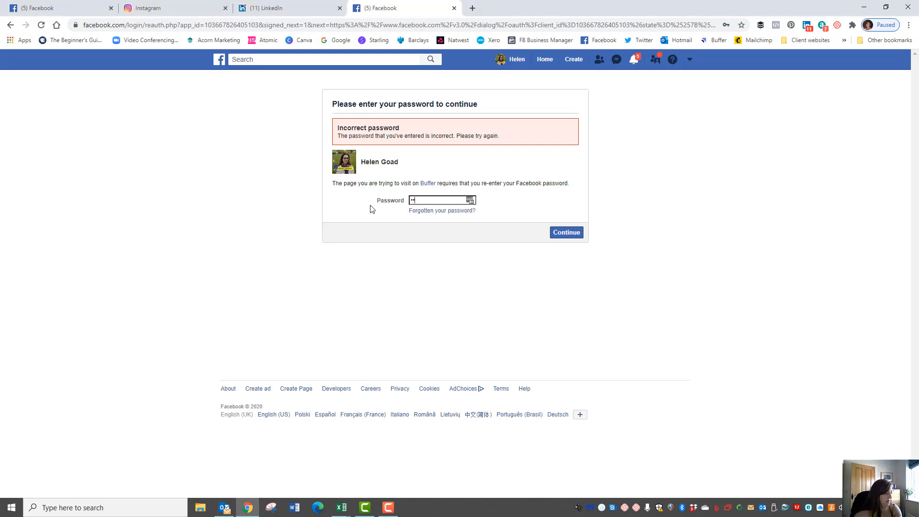
type("*****")
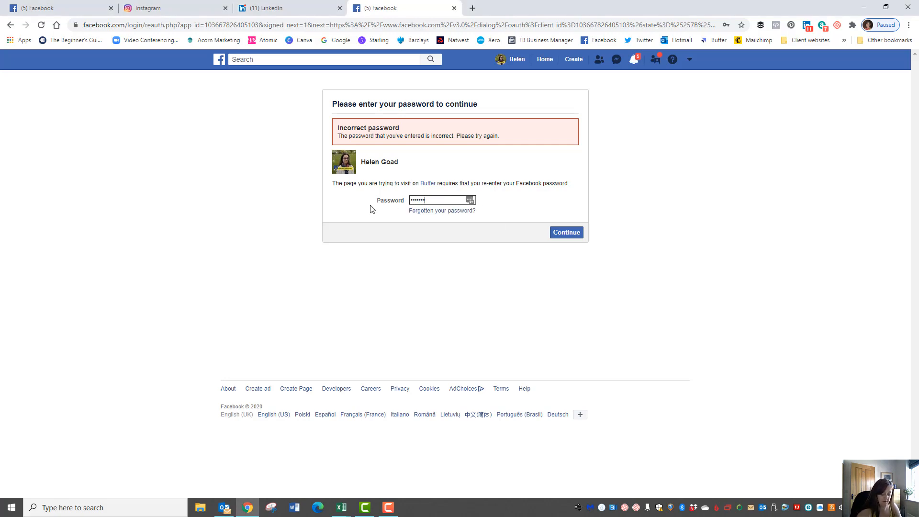
type("**")
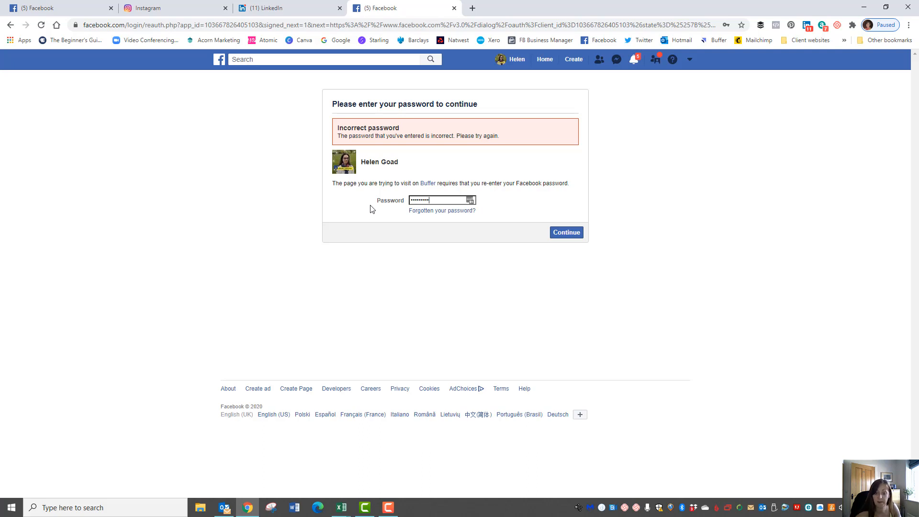
left_click(566, 232)
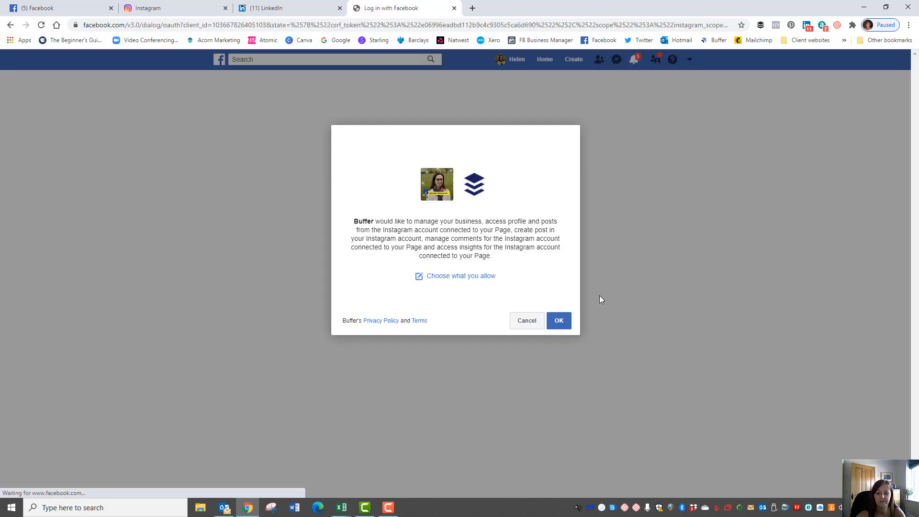
left_click(558, 321)
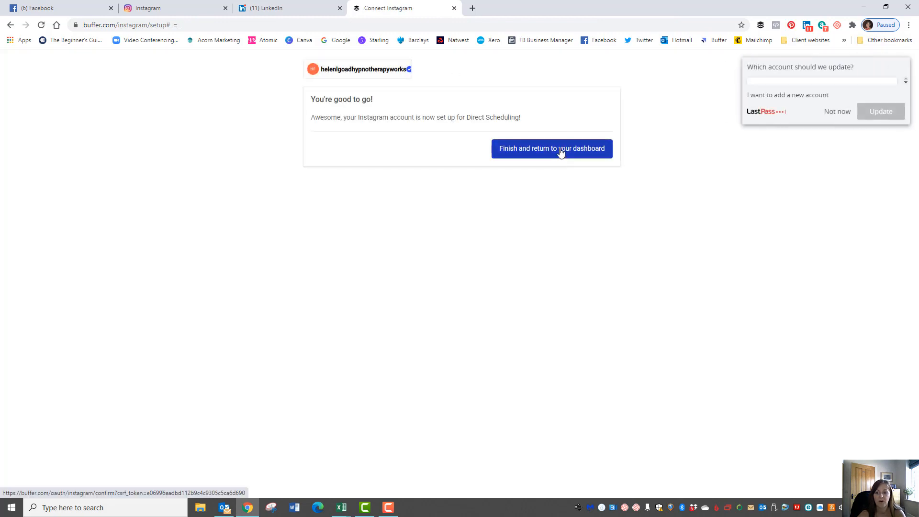
Return to the dashboard, dismiss LastPass, and close a composer opened with Facebook and LinkedIn
left_click(561, 152)
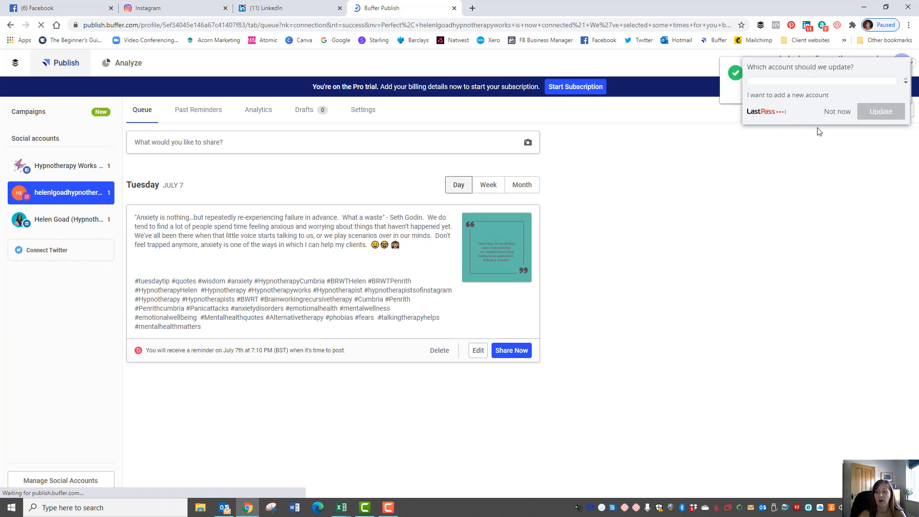
left_click(838, 112)
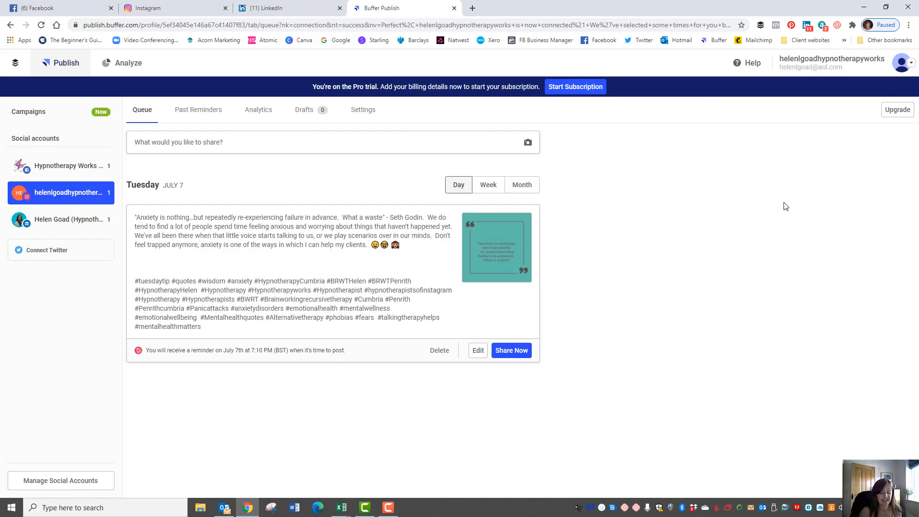
left_click(210, 146)
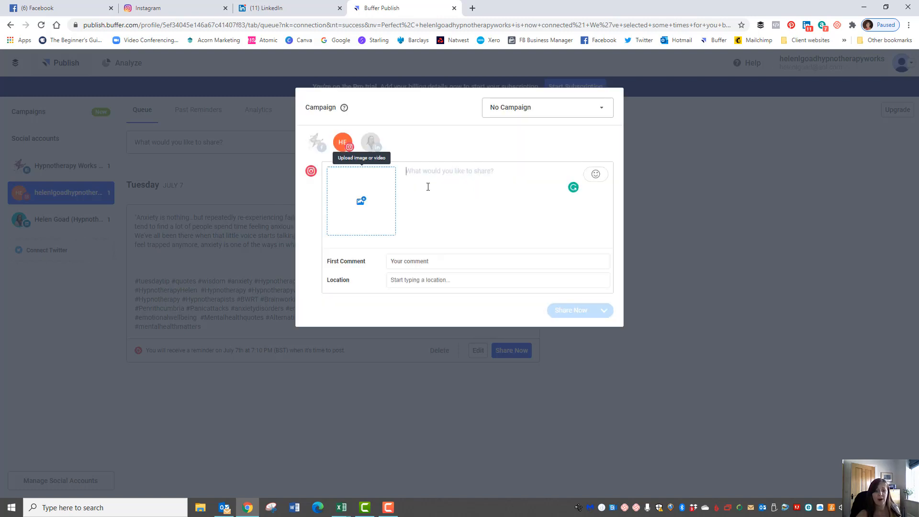
left_click(321, 142)
left_click(371, 142)
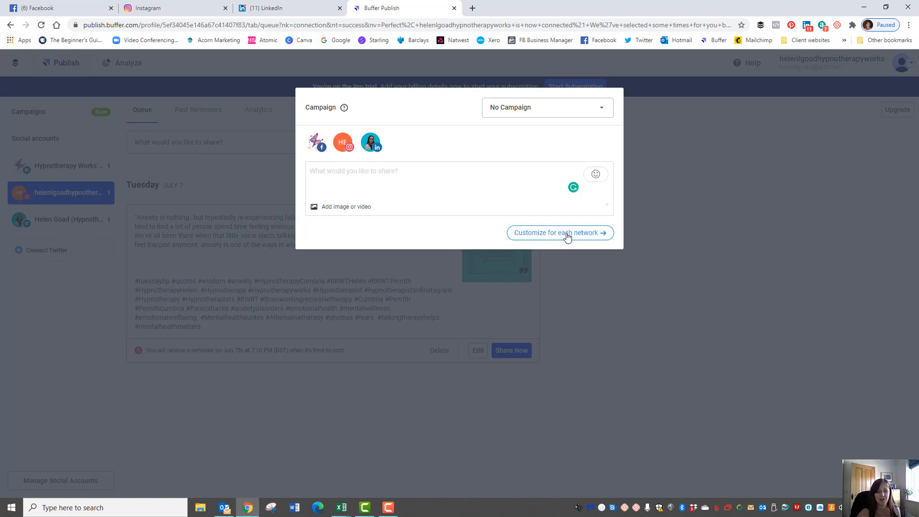
left_click(711, 210)
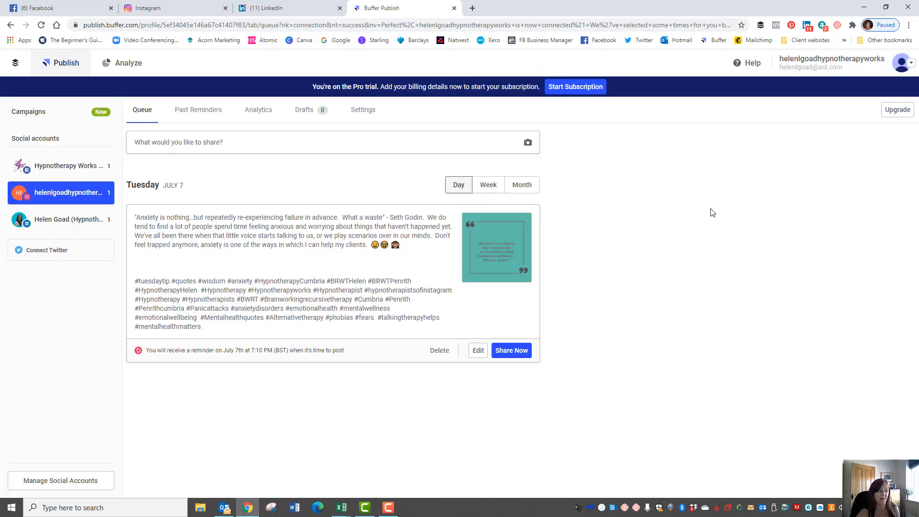